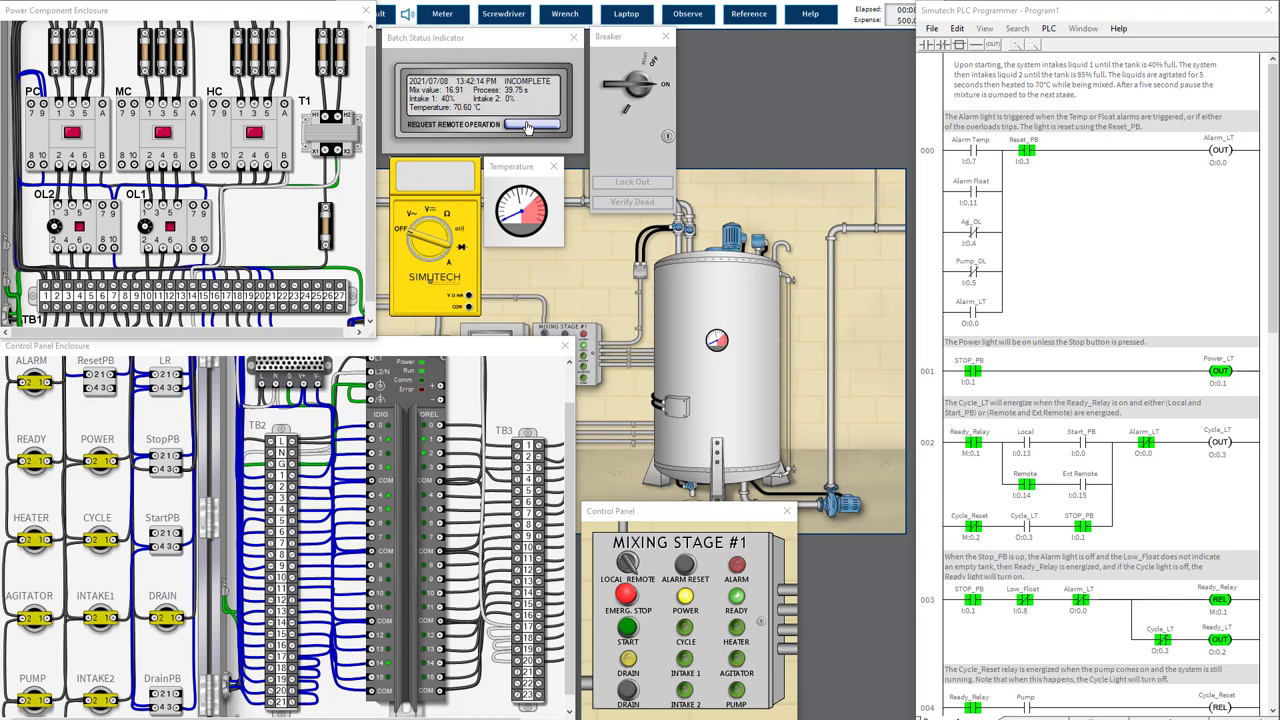
Step: Request a remote operation from the Batch Status Indicator to run a mixing batch
click(527, 127)
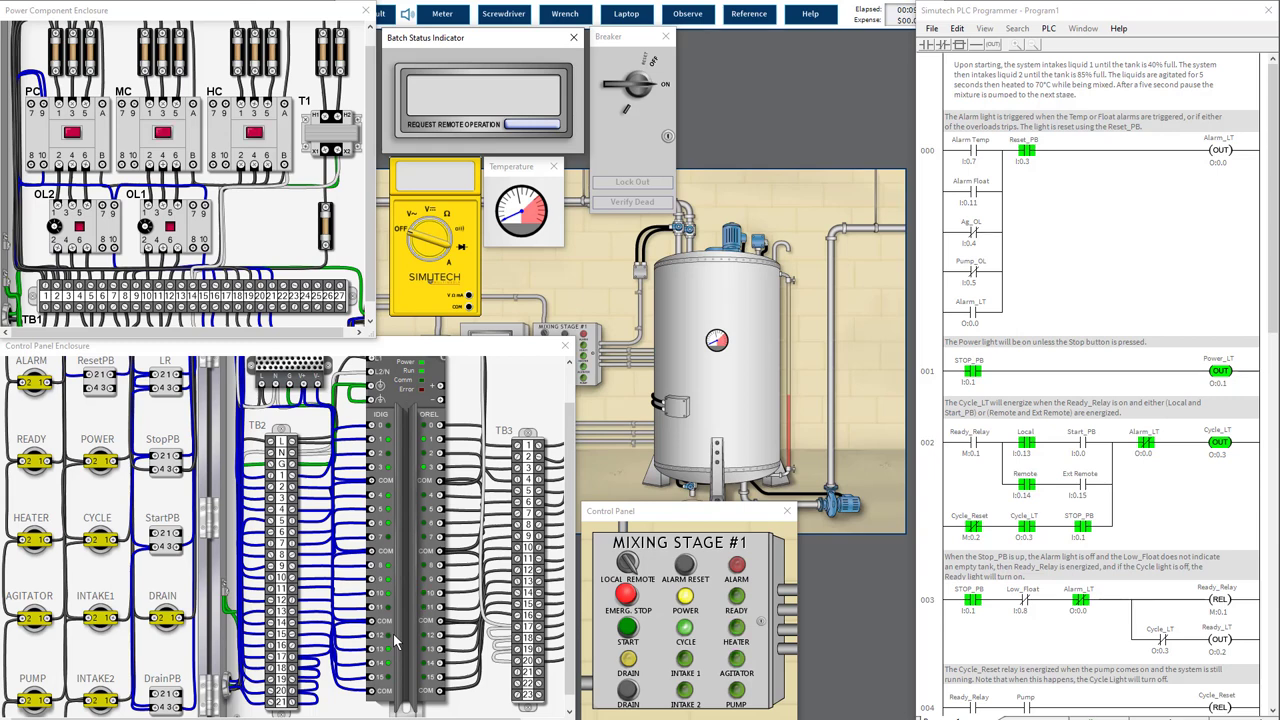
Step: Switch to the wiring diagrams in PDF-XChange Editor and examine the first-page schematic of power, PLC inputs and PLC outputs
key(alt+Tab)
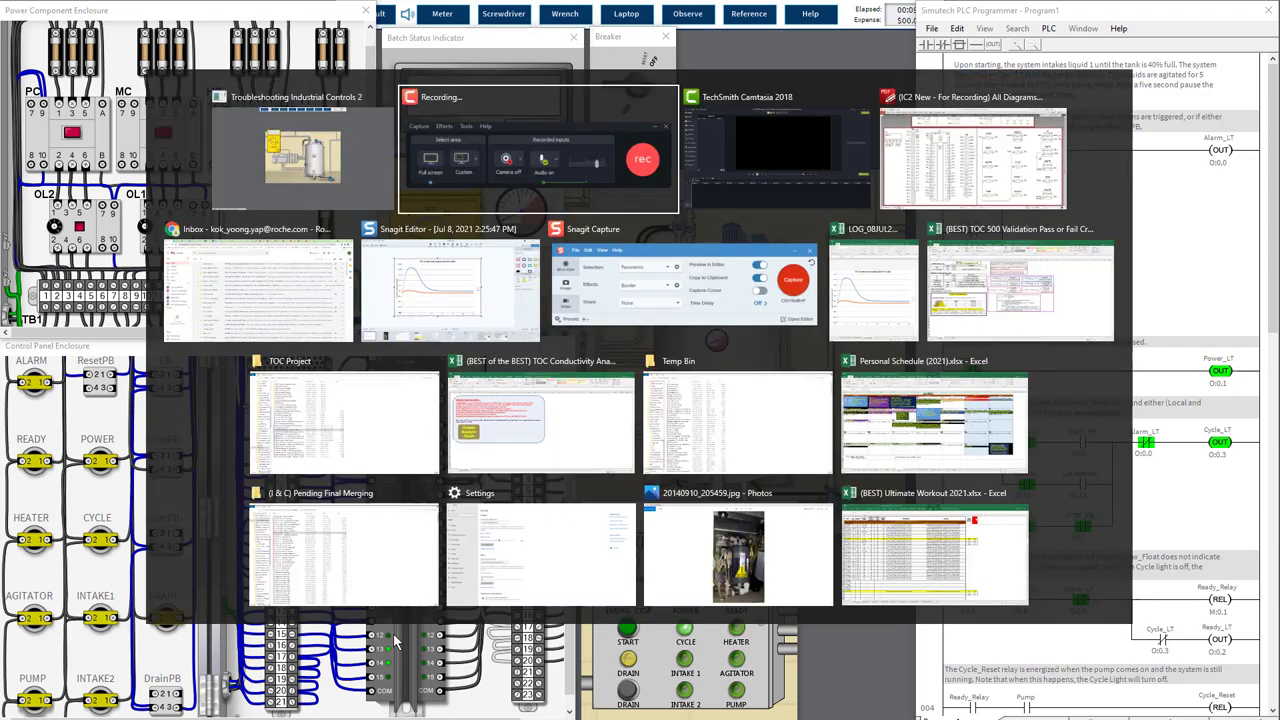
key(alt+Tab)
key(alt+Tab)
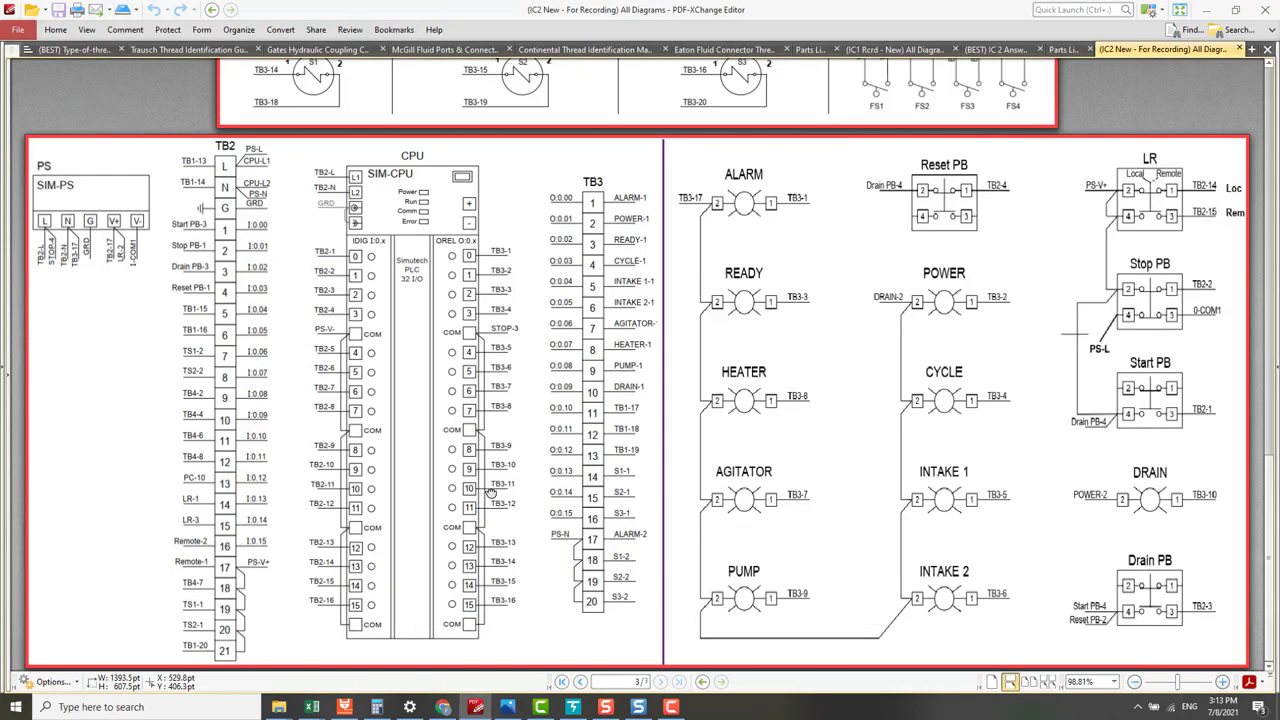
scroll(488, 288, up, 3)
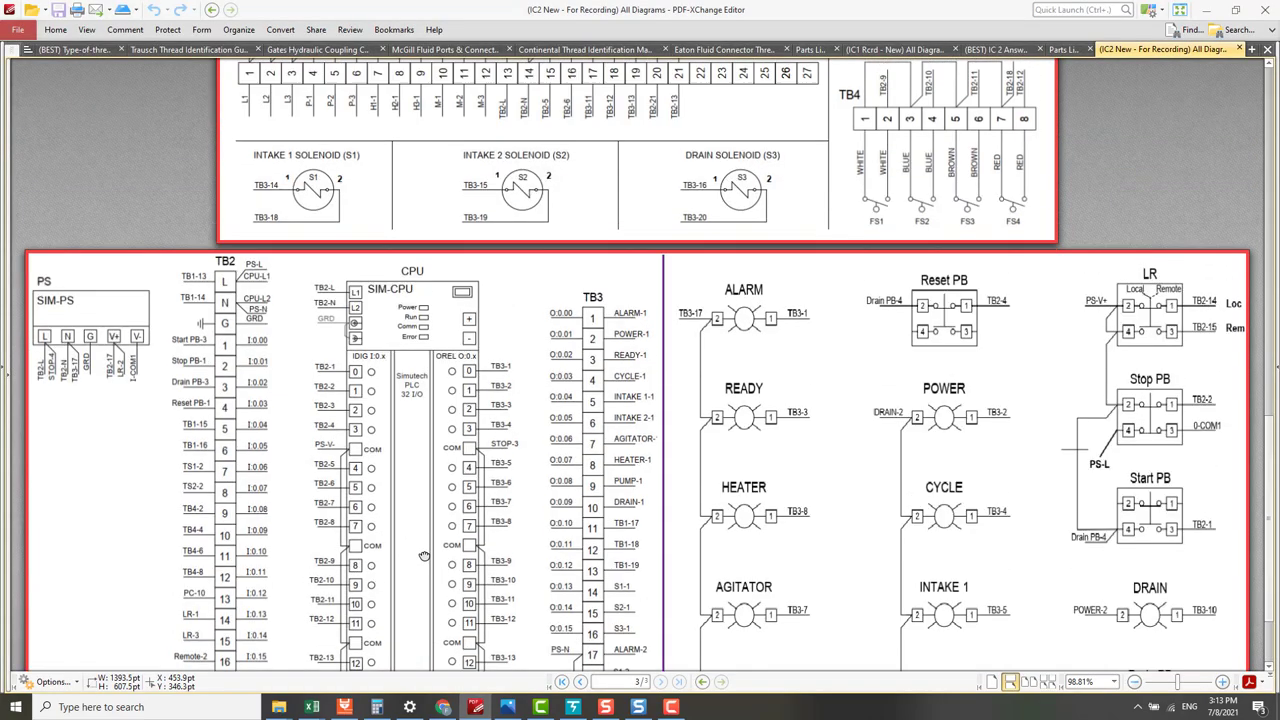
scroll(489, 281, up, 15)
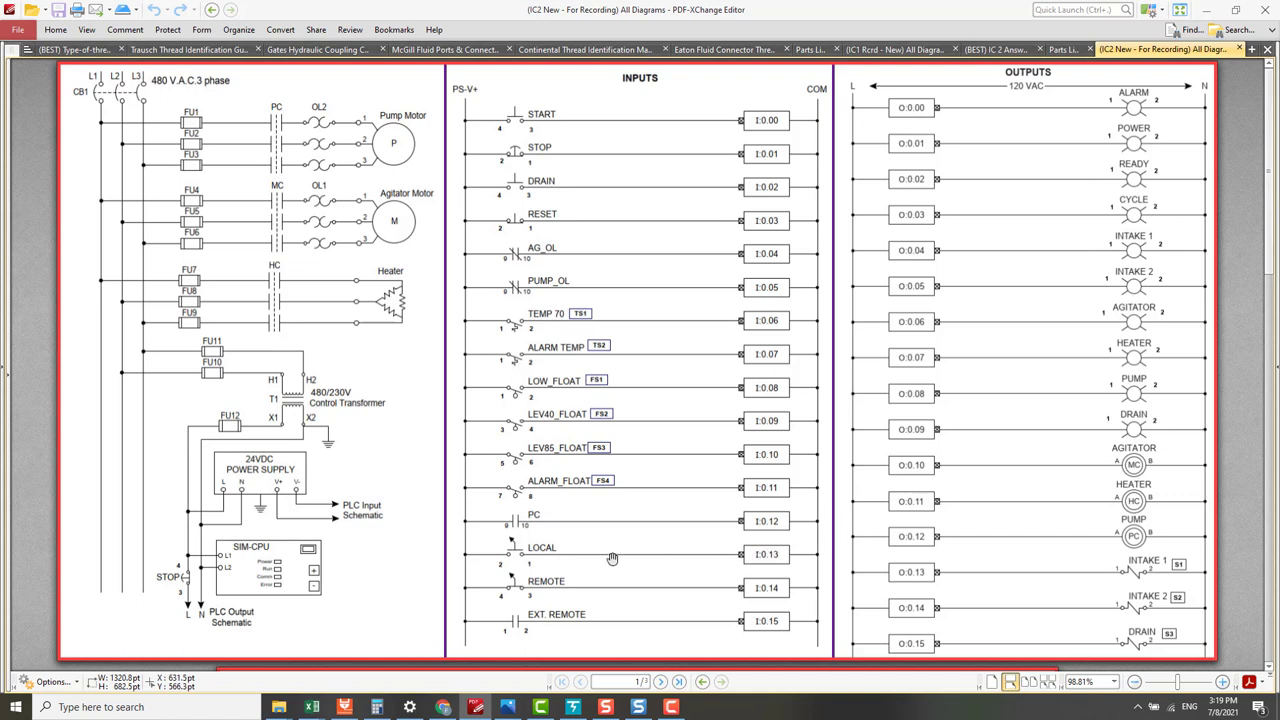
Step: Return to Troubleshooting Industrial Controls 2, lock out the breaker in the off position, and verify the circuit is dead
key(alt+Tab)
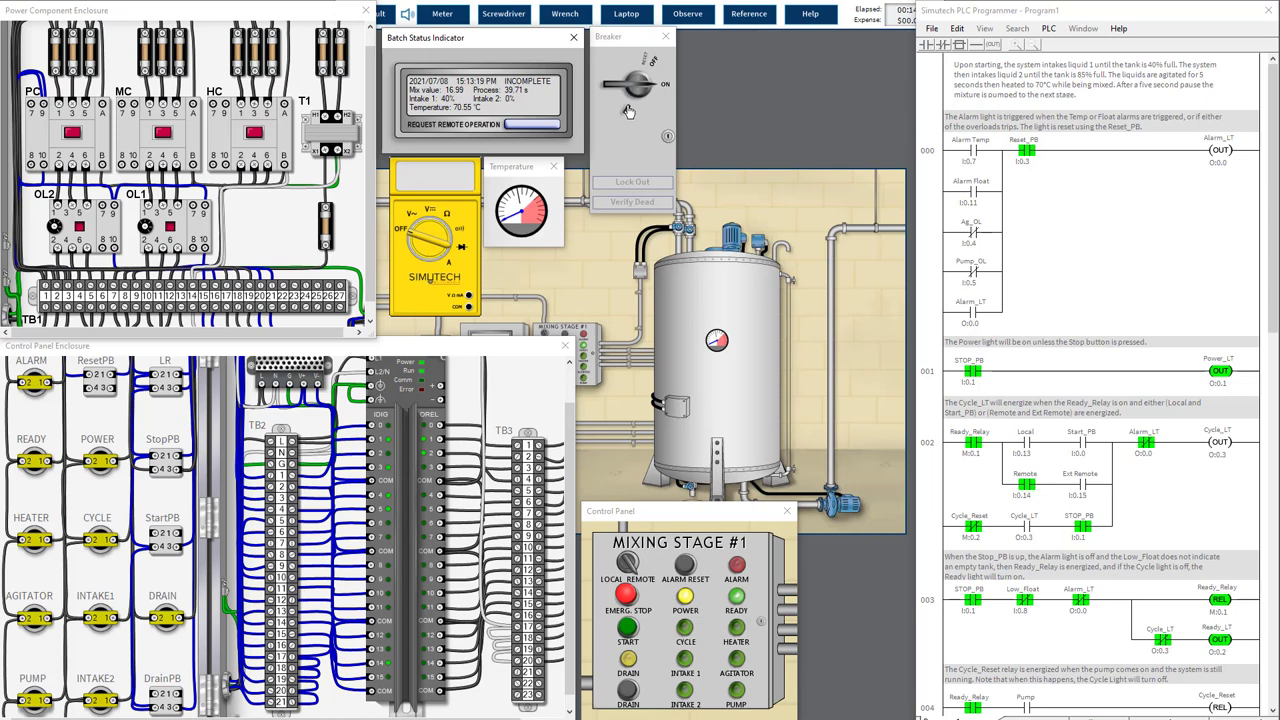
click(628, 111)
click(633, 182)
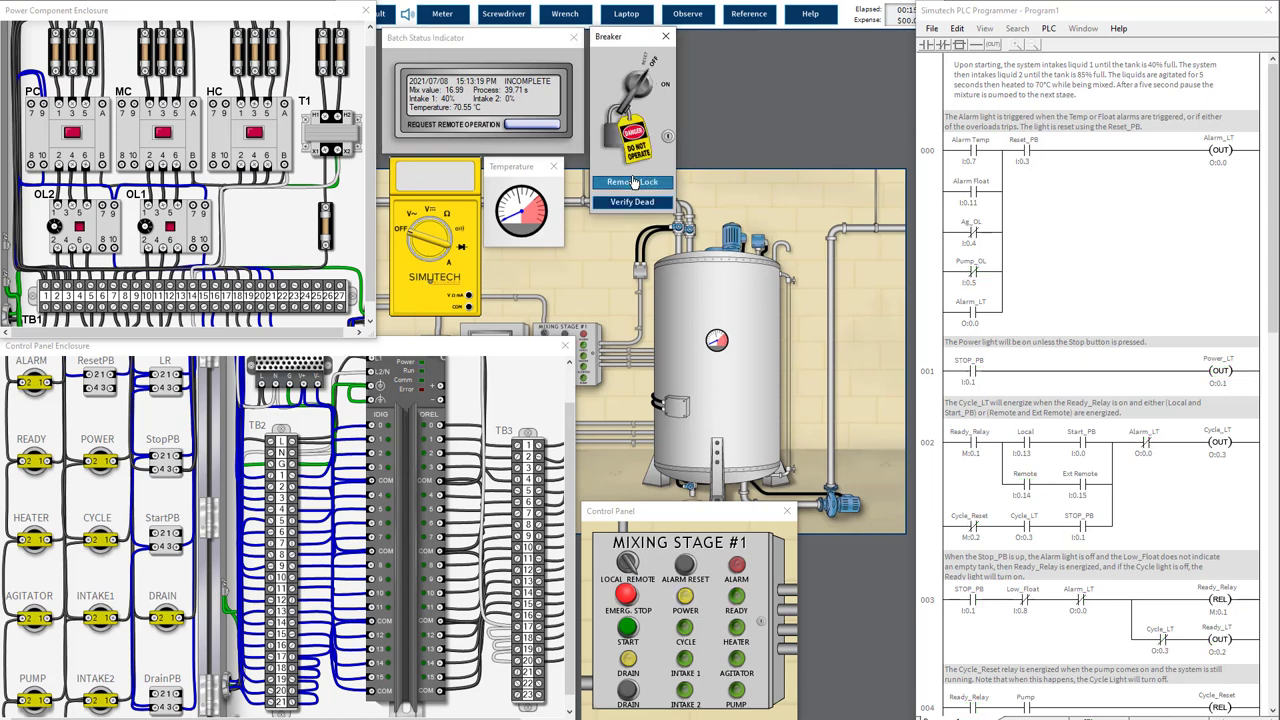
click(632, 202)
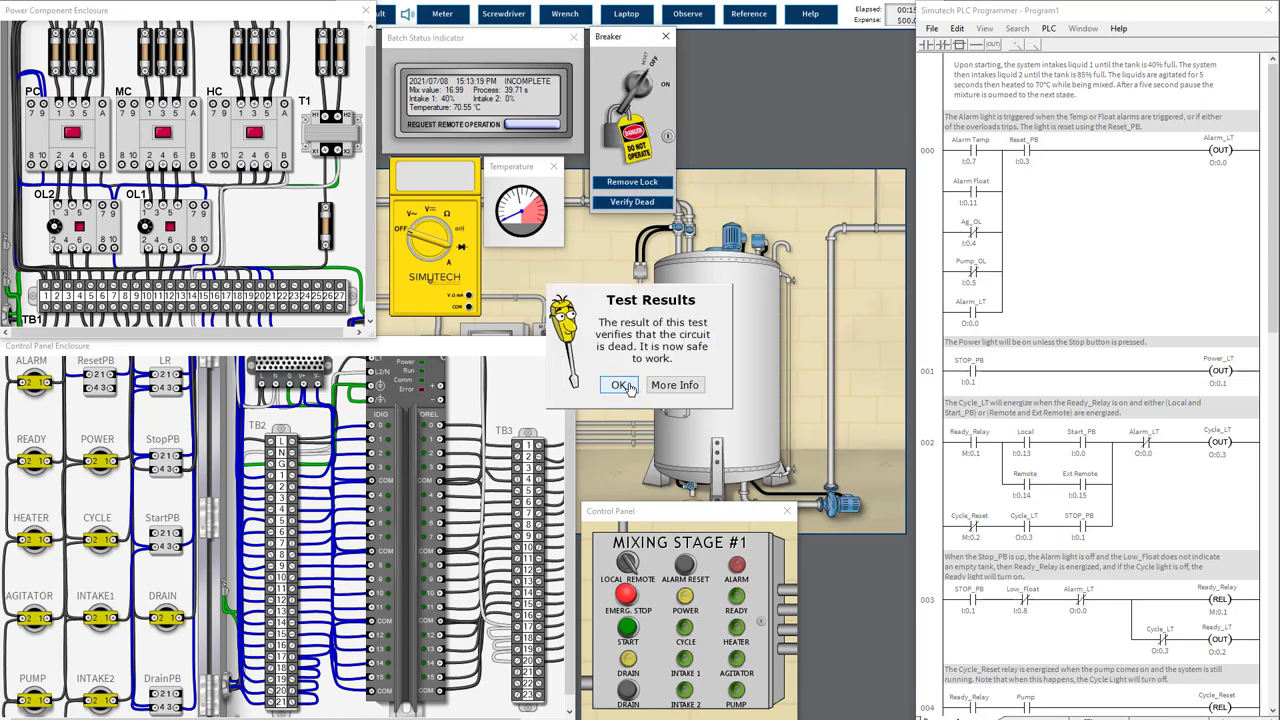
click(620, 385)
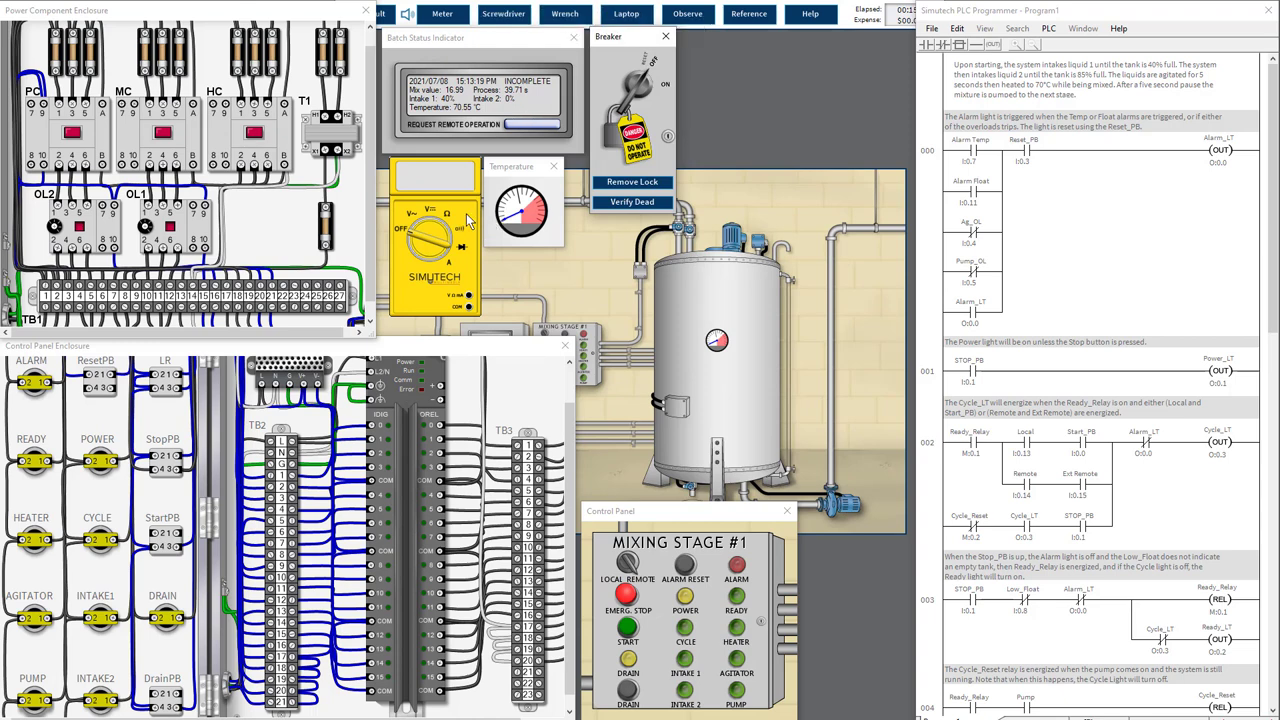
Step: Use the screwdriver to disconnect the wire at the power supply's V- terminal in the control panel enclosure
click(502, 22)
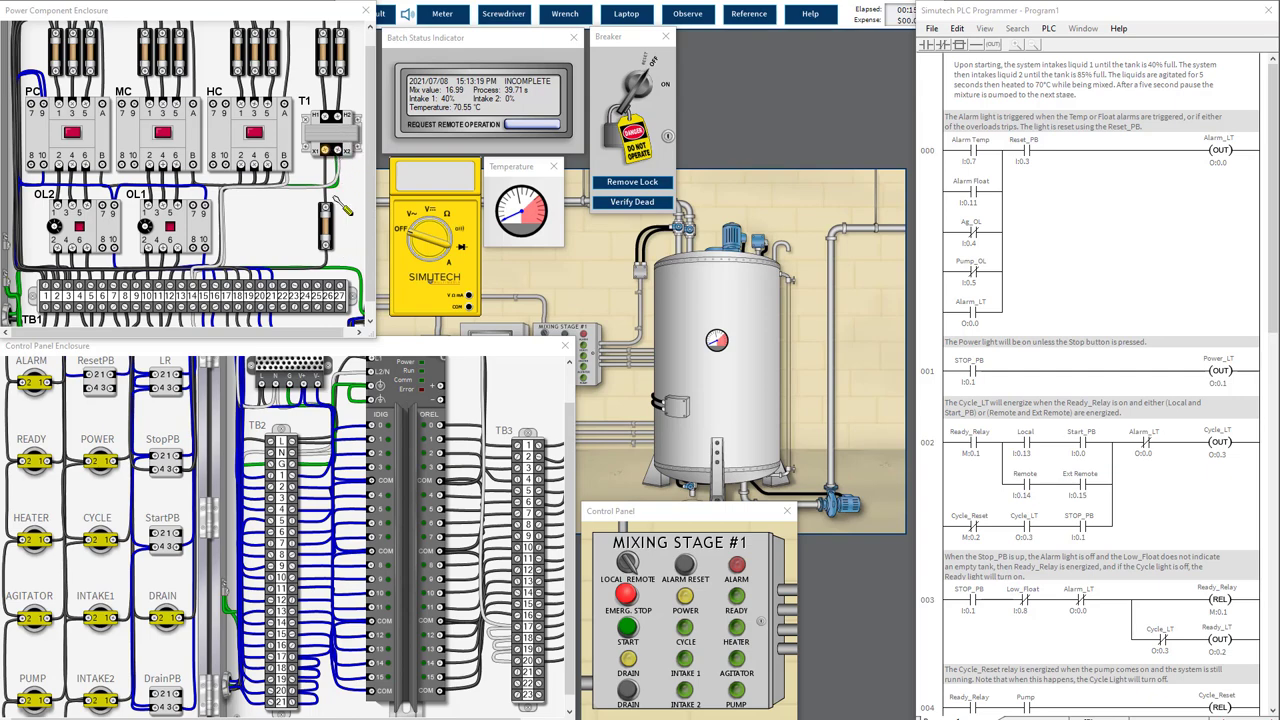
key(alt+Tab)
click(320, 391)
click(321, 390)
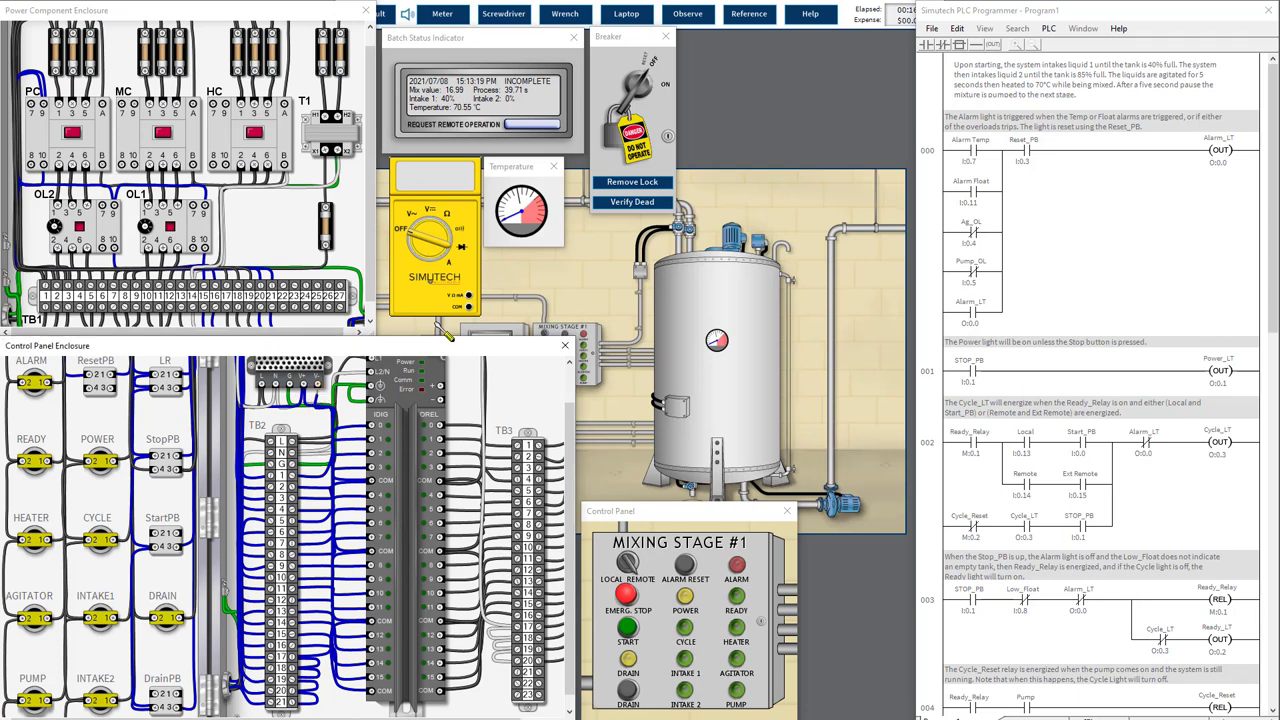
Step: Set the meter to ohms and measure between the control panel enclosure's ground and the power supply's V+ terminal
click(450, 292)
click(455, 229)
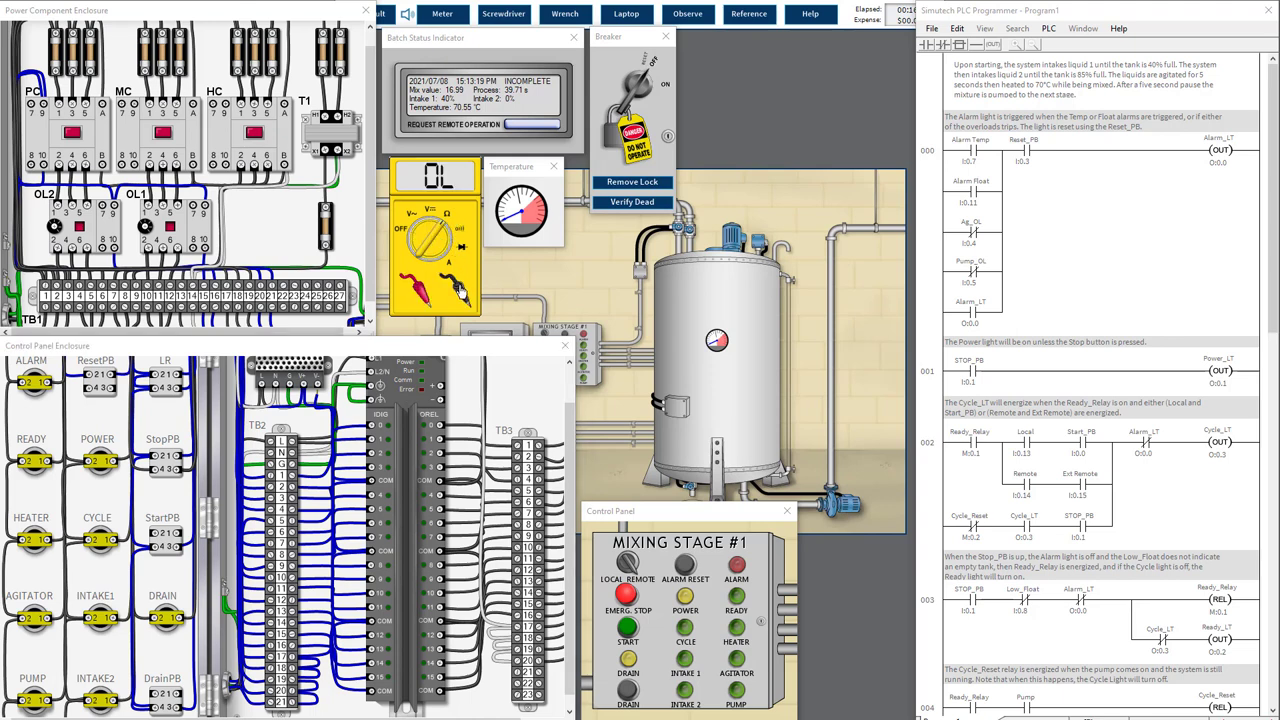
click(415, 312)
click(200, 560)
click(422, 292)
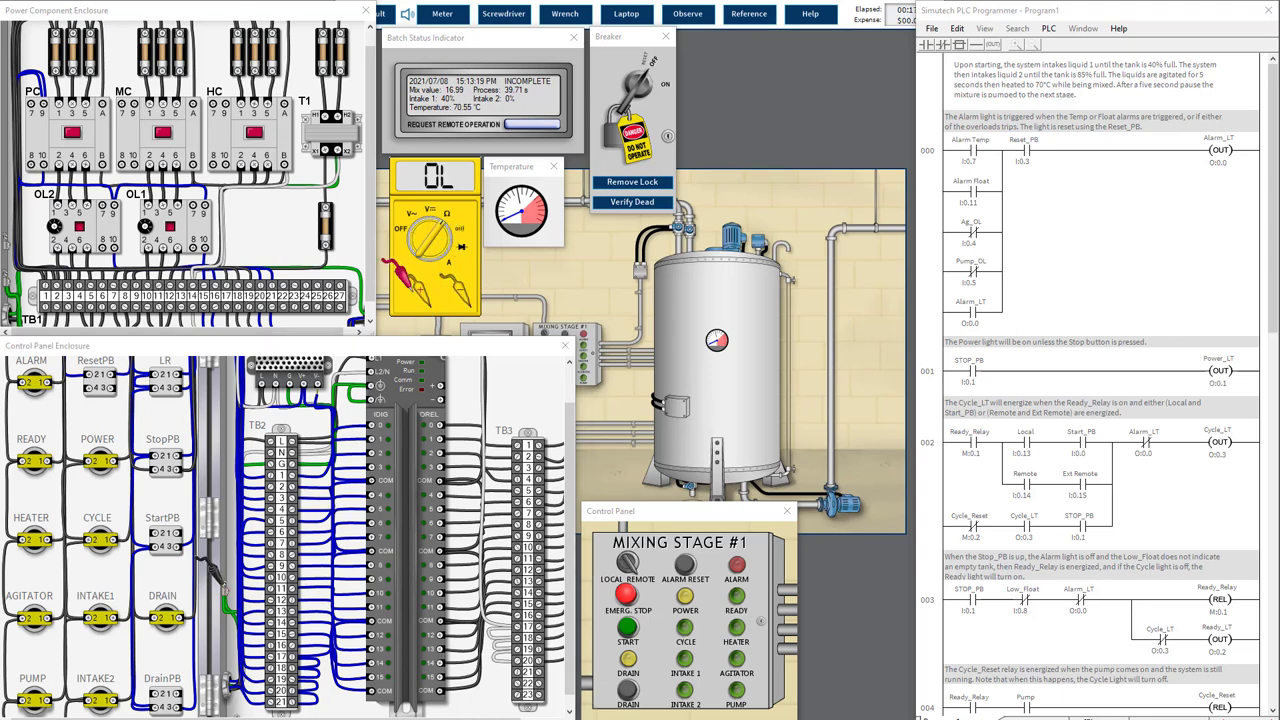
click(300, 378)
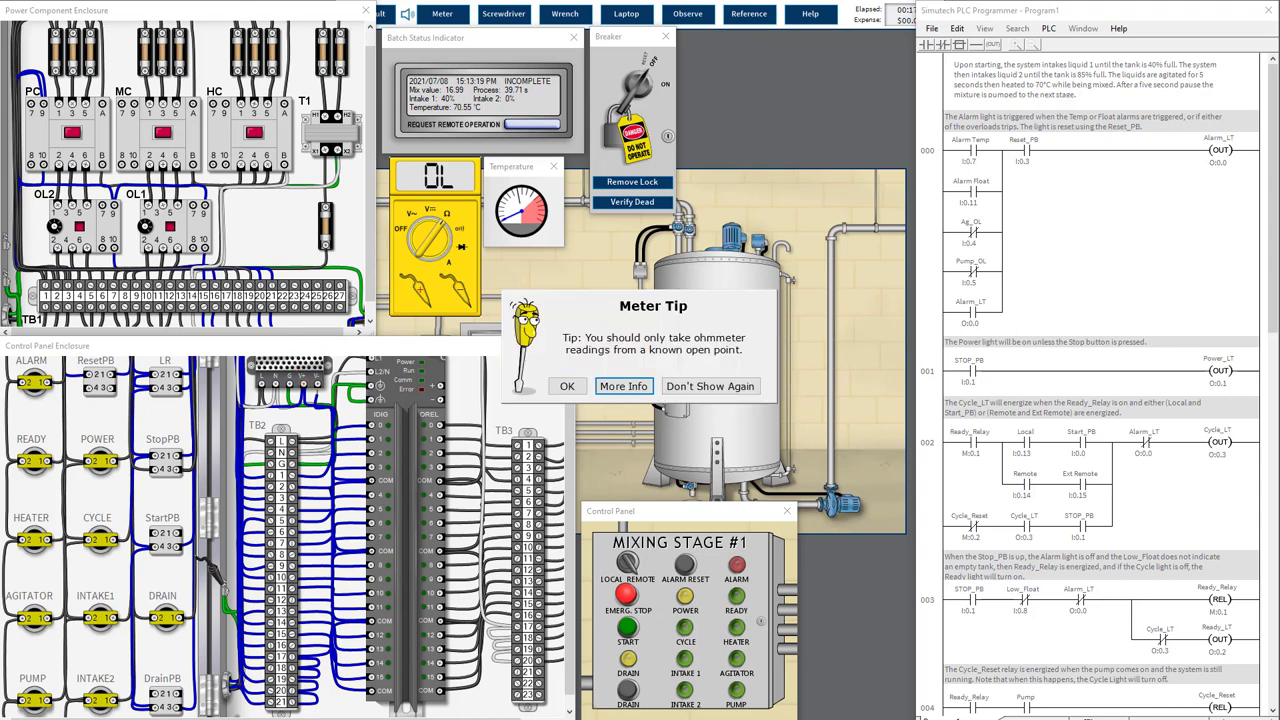
click(710, 386)
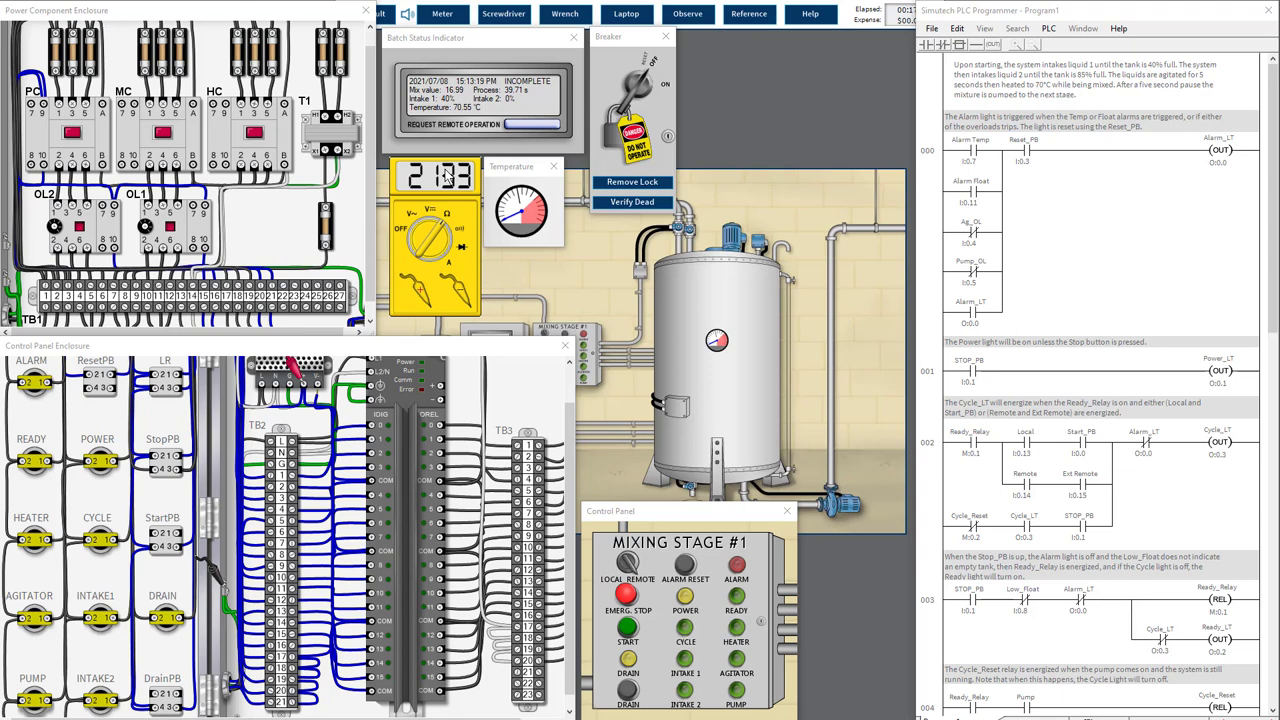
Step: Examine the PLC input schematic and the TB2-to-CPU wiring diagram in PDF-XChange Editor
key(alt+Tab)
key(alt+Tab)
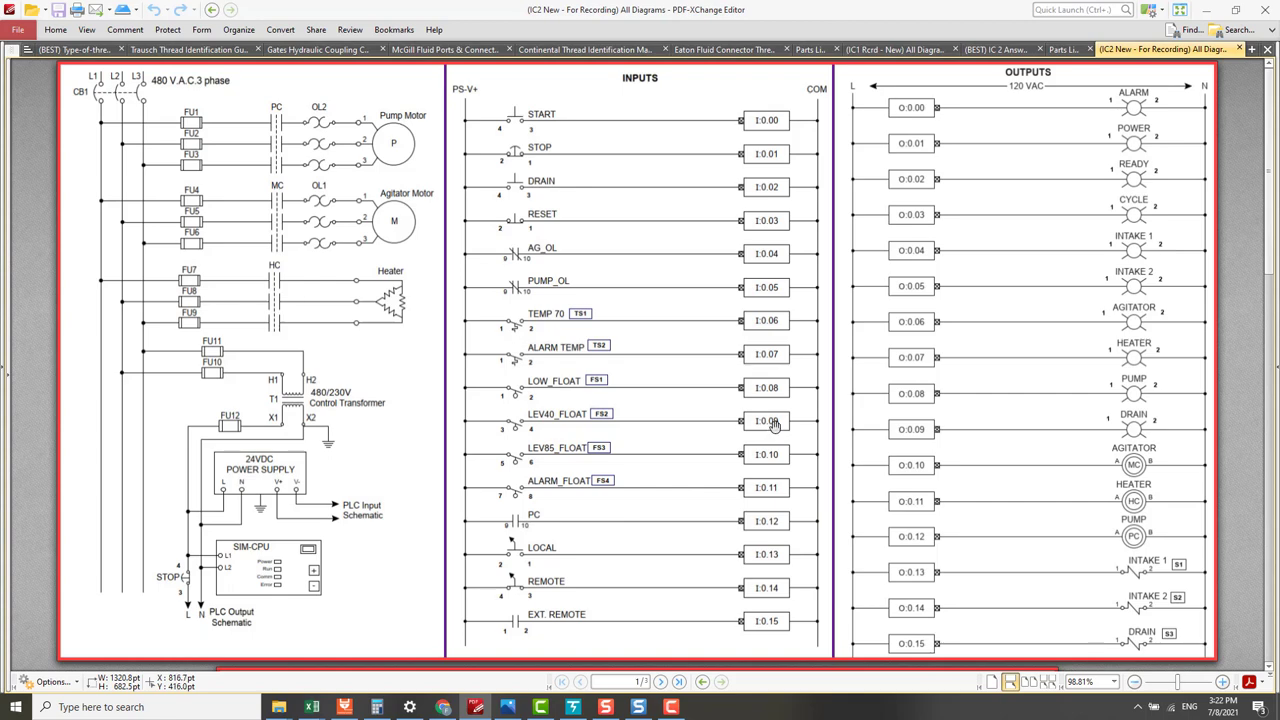
scroll(774, 543, down, 15)
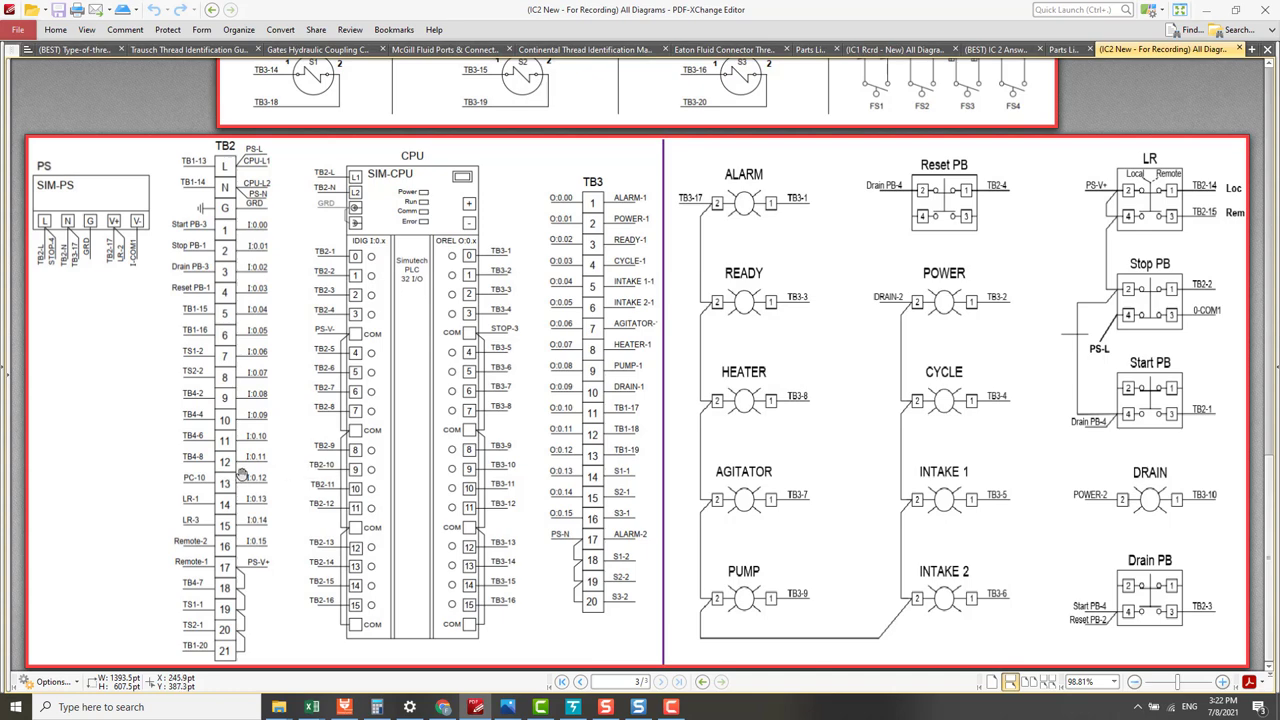
key(alt+Tab)
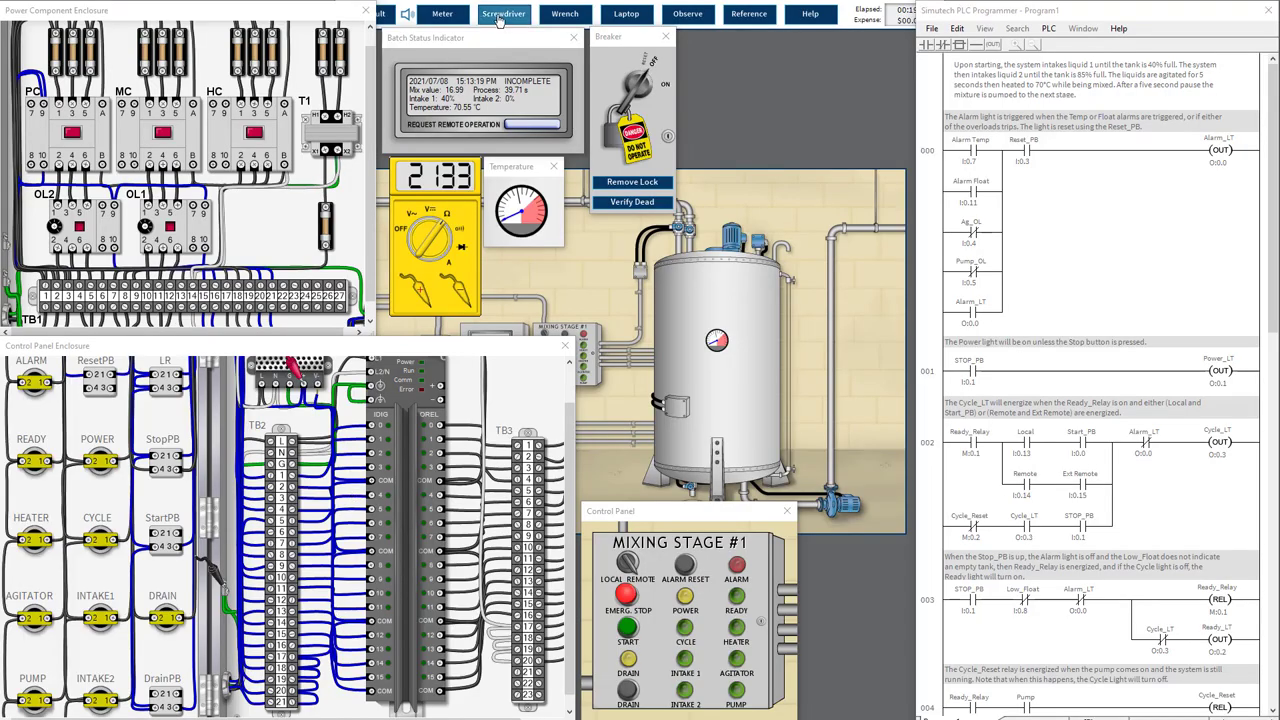
Step: Disconnect the wire at PLC input 9 and place the meter's red probe at that input
click(380, 585)
key(Tab)
key(Tab)
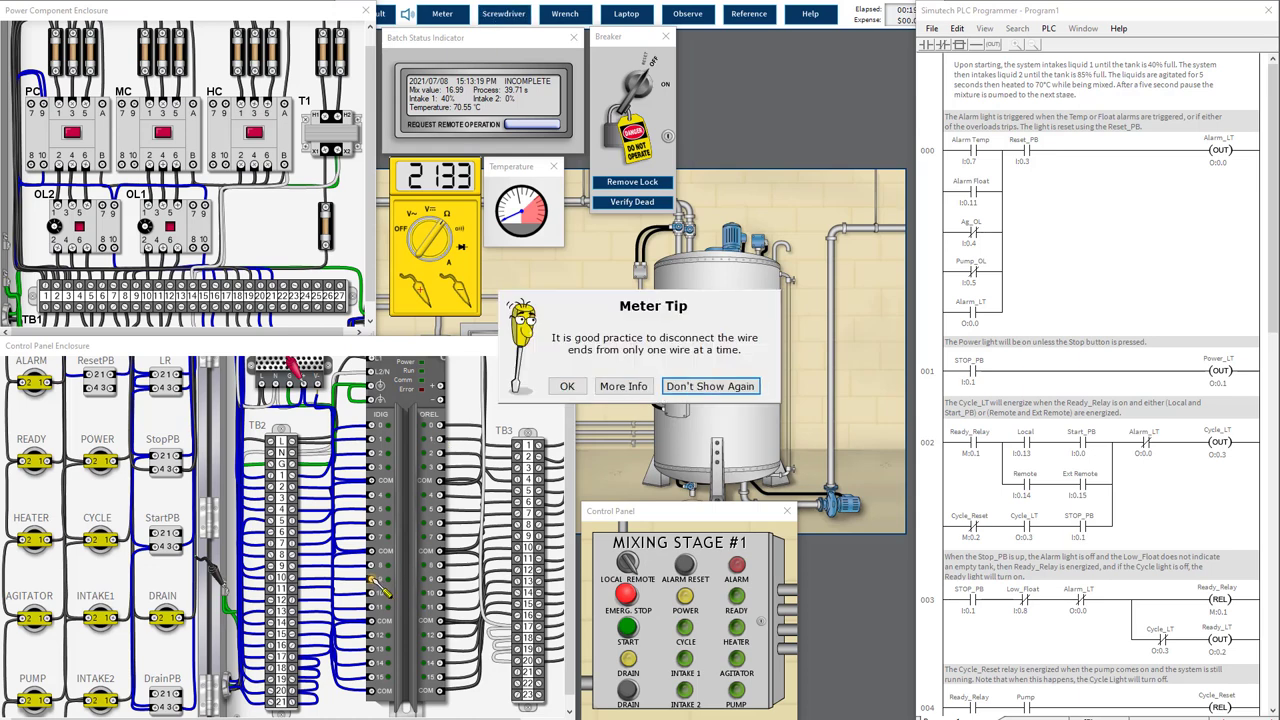
key(Return)
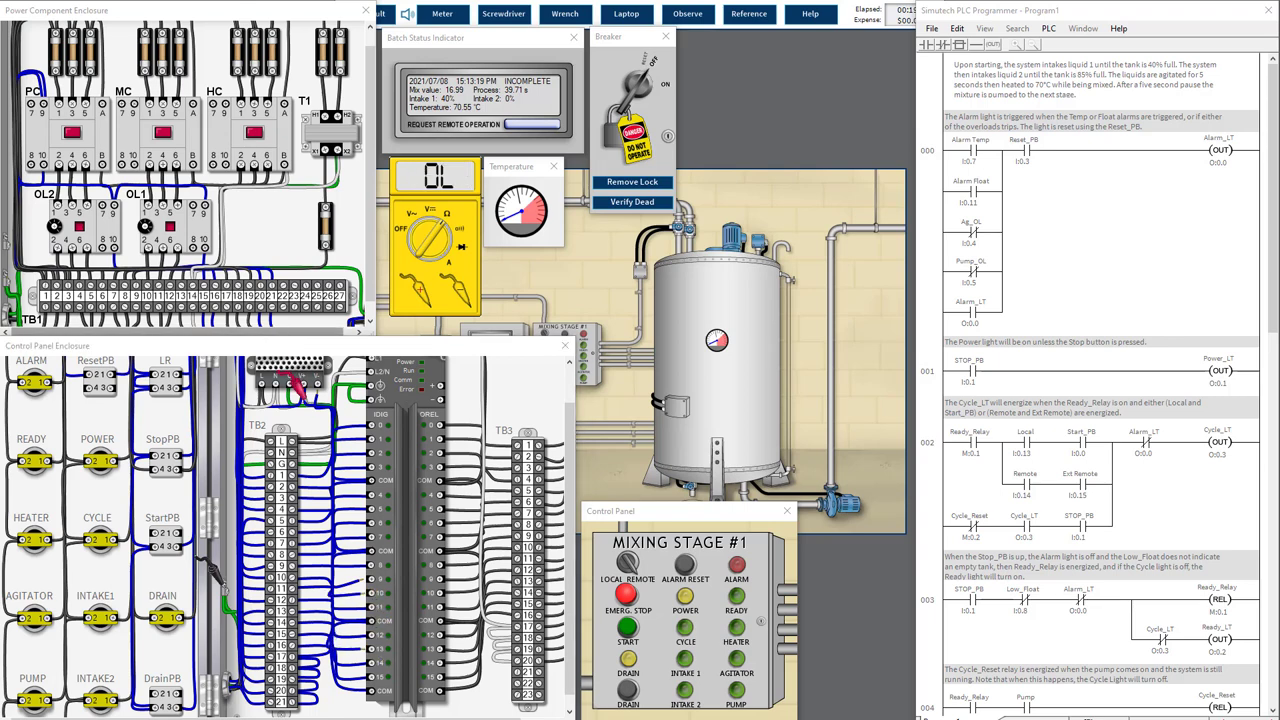
click(361, 566)
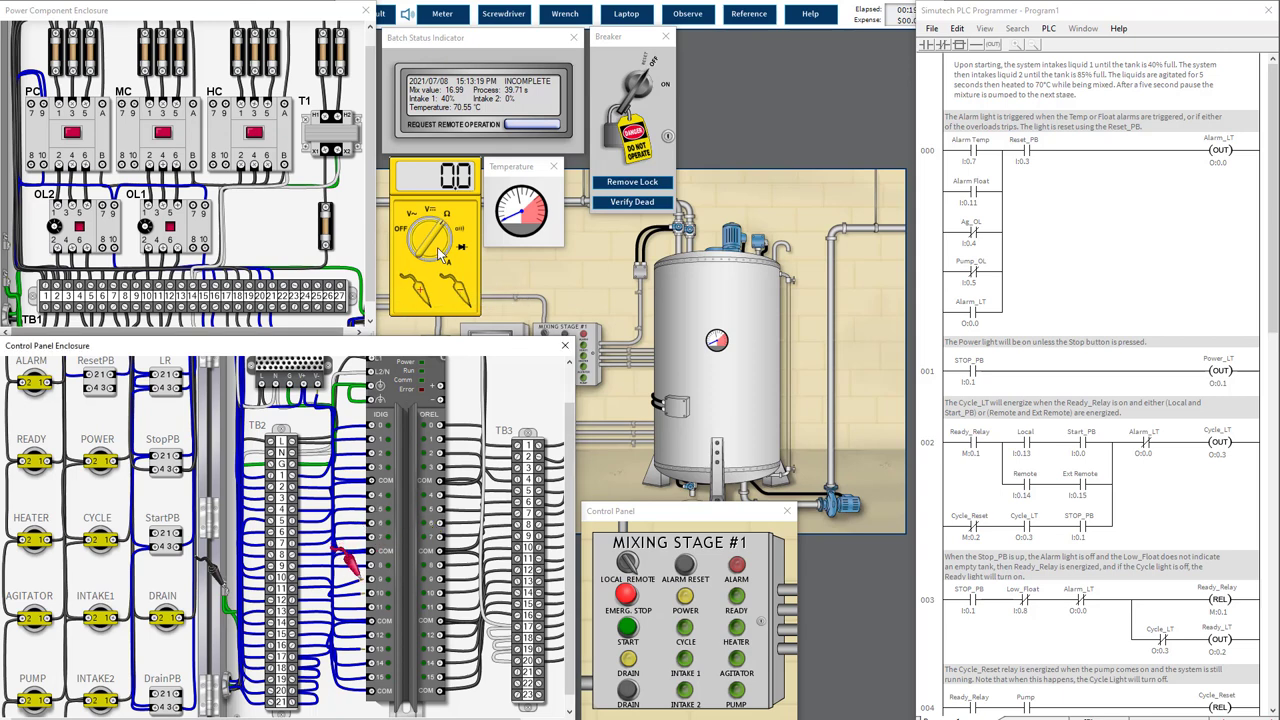
click(455, 290)
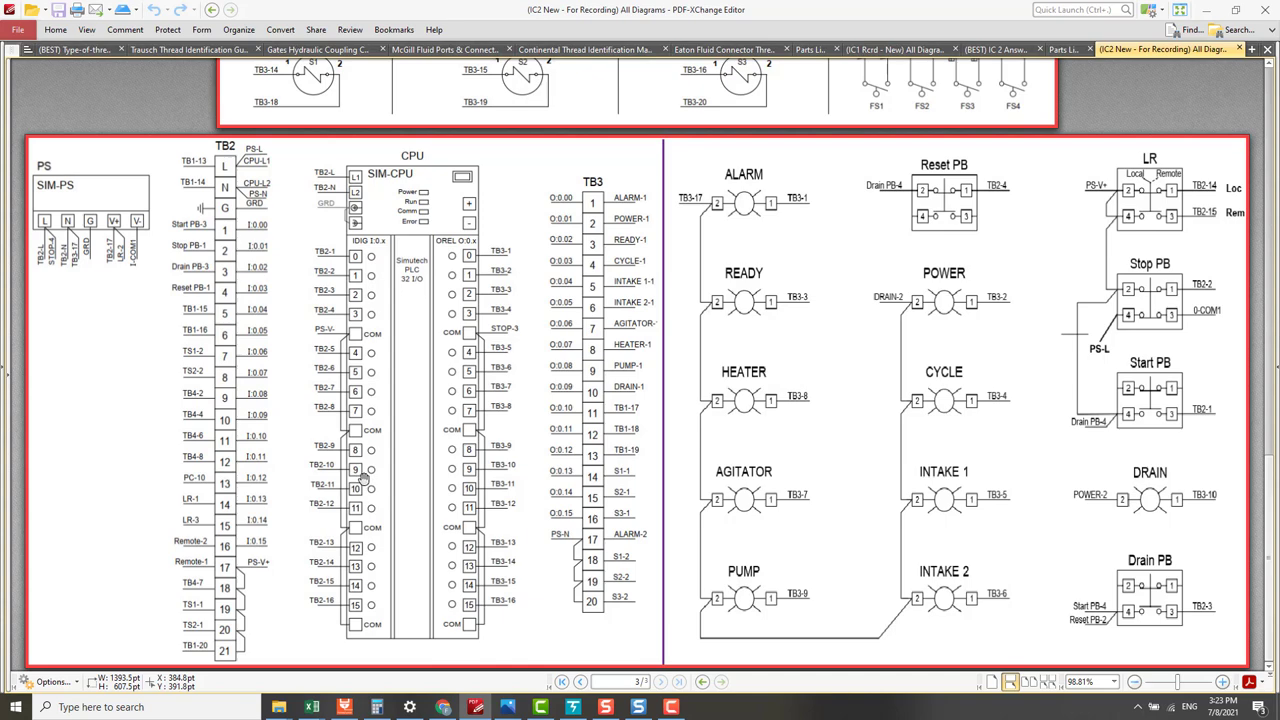
Step: Check the schematic, and briefly lift the wire at TB2-10 to test the input 9 circuit with the meter
key(Home)
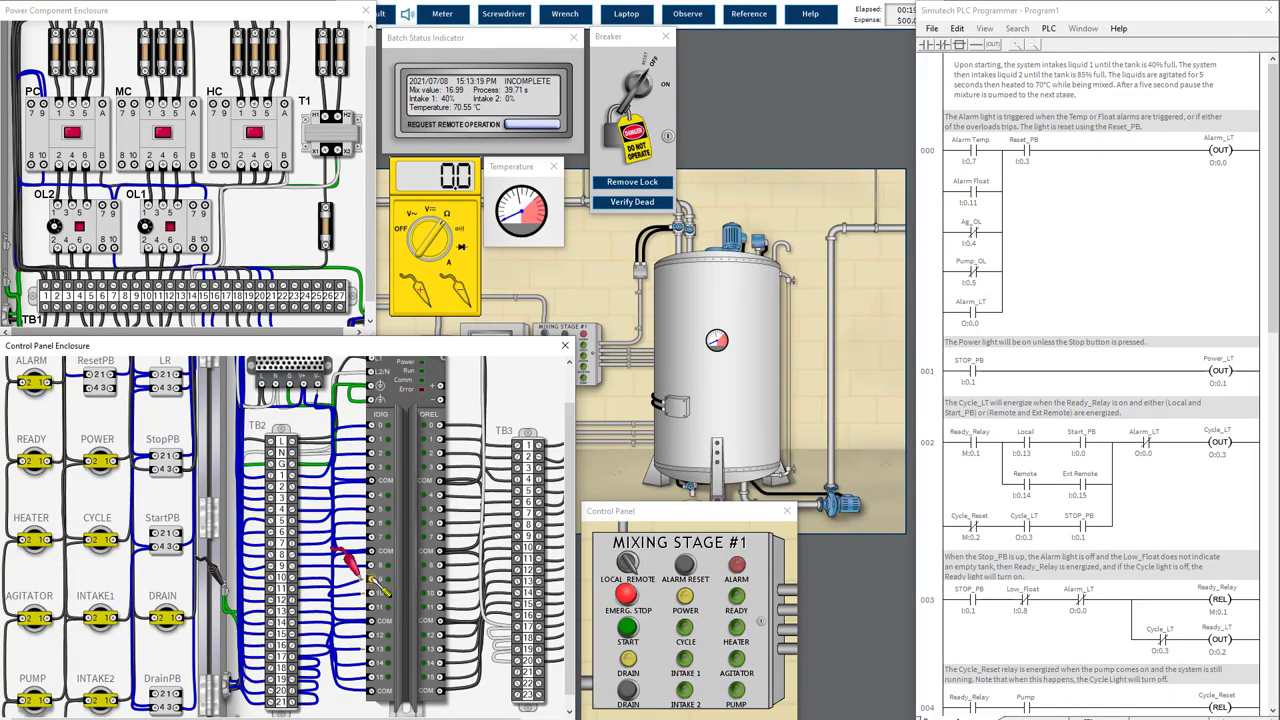
click(293, 584)
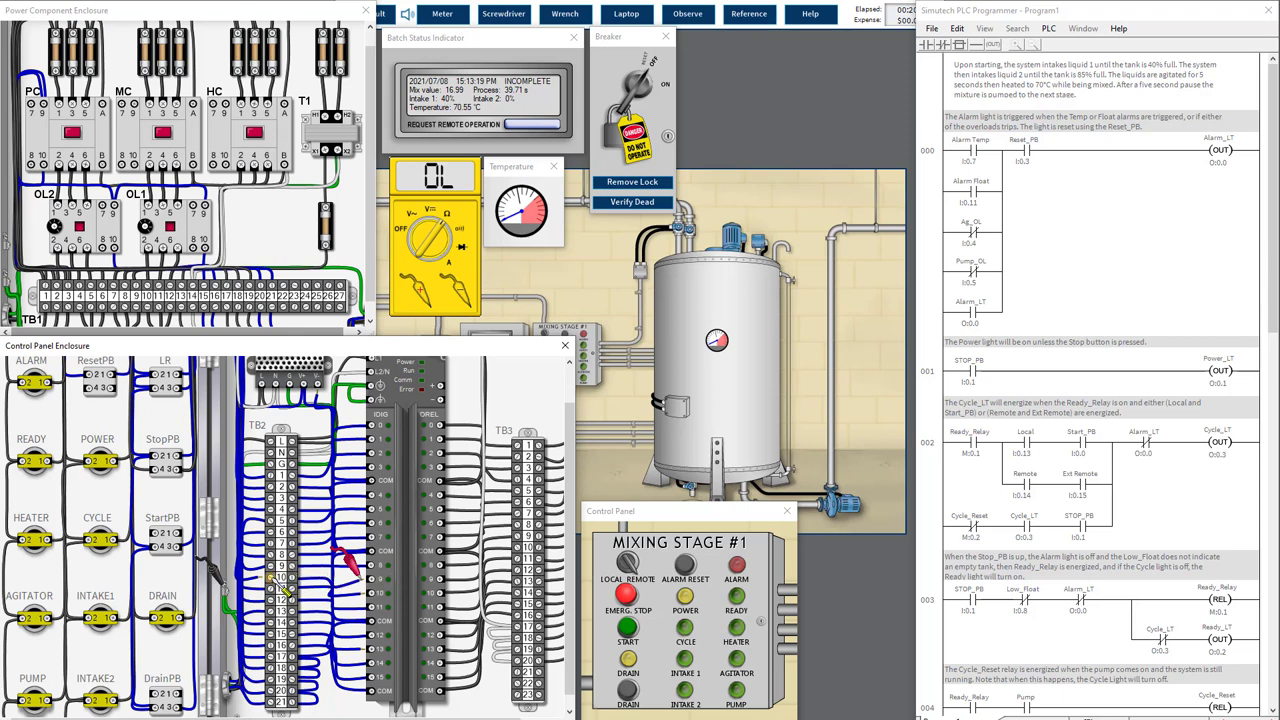
click(283, 587)
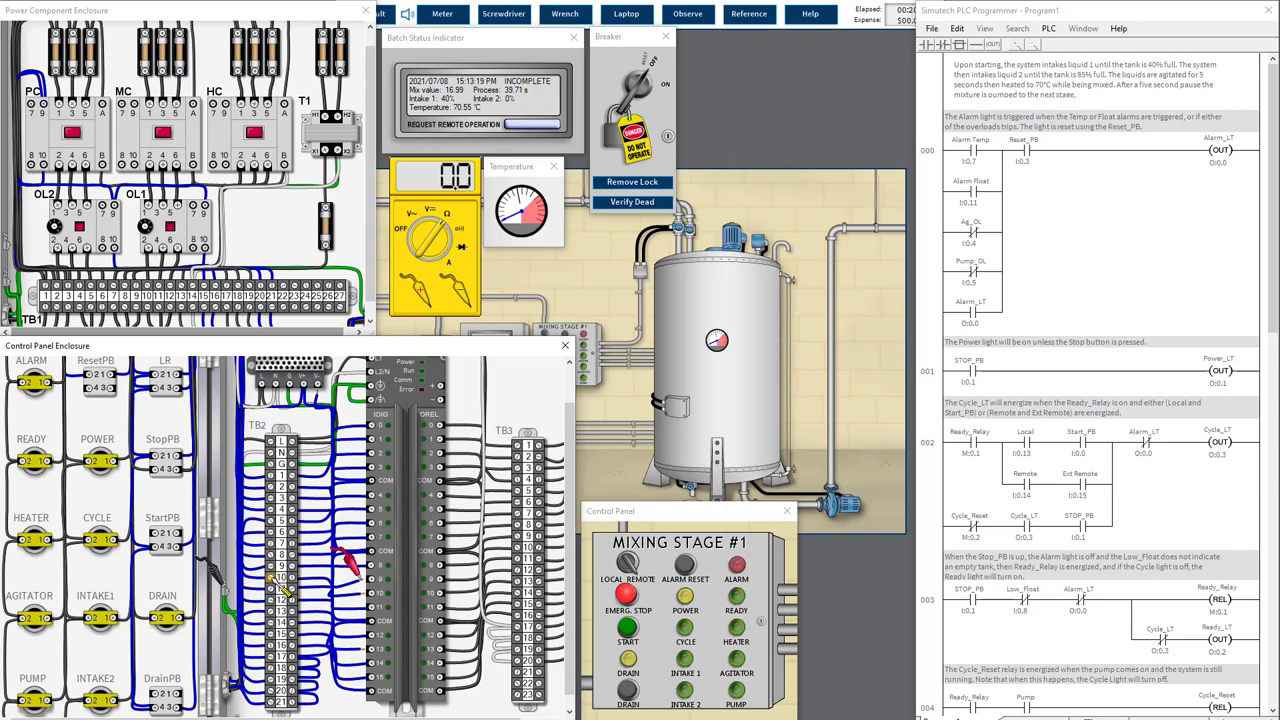
Step: Trace the float switch wiring between TB2 and TB4 in the diagrams, and open the Float Switch Wiring Box atop the tank
key(alt+Tab)
scroll(283, 590, down, 12)
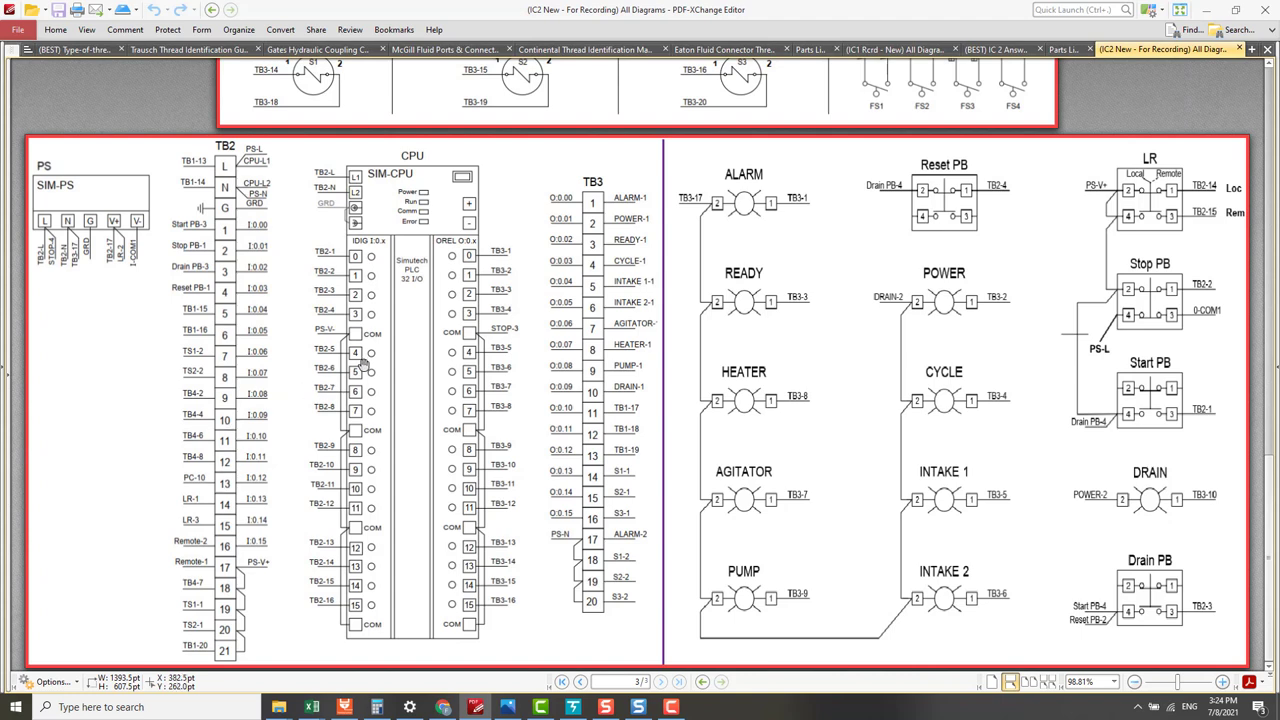
scroll(765, 268, up, 3)
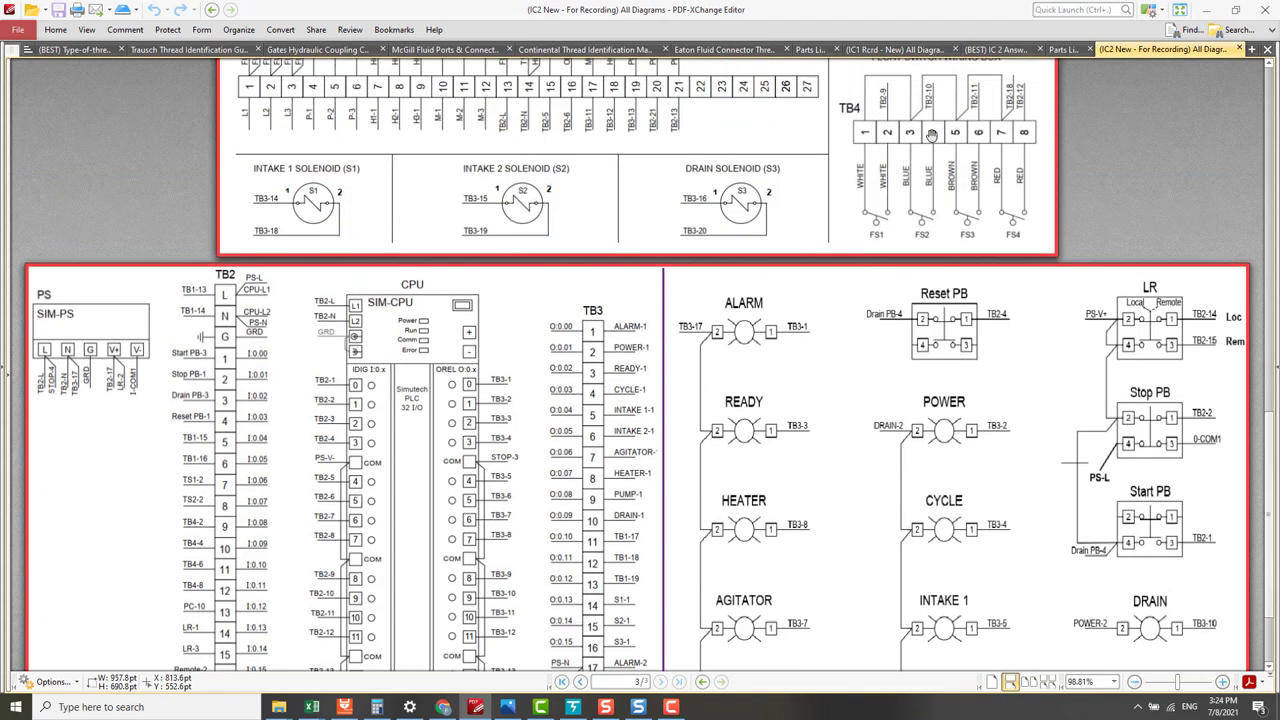
scroll(256, 600, down, 1)
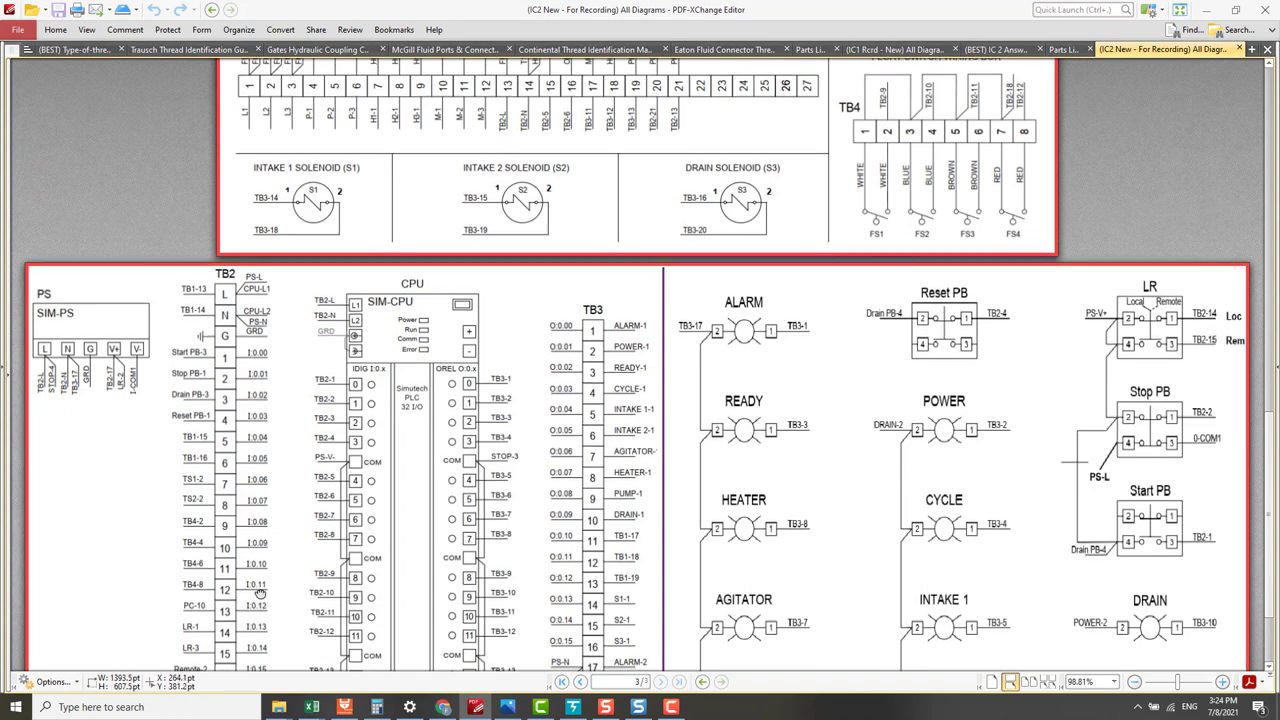
scroll(262, 556, up, 1)
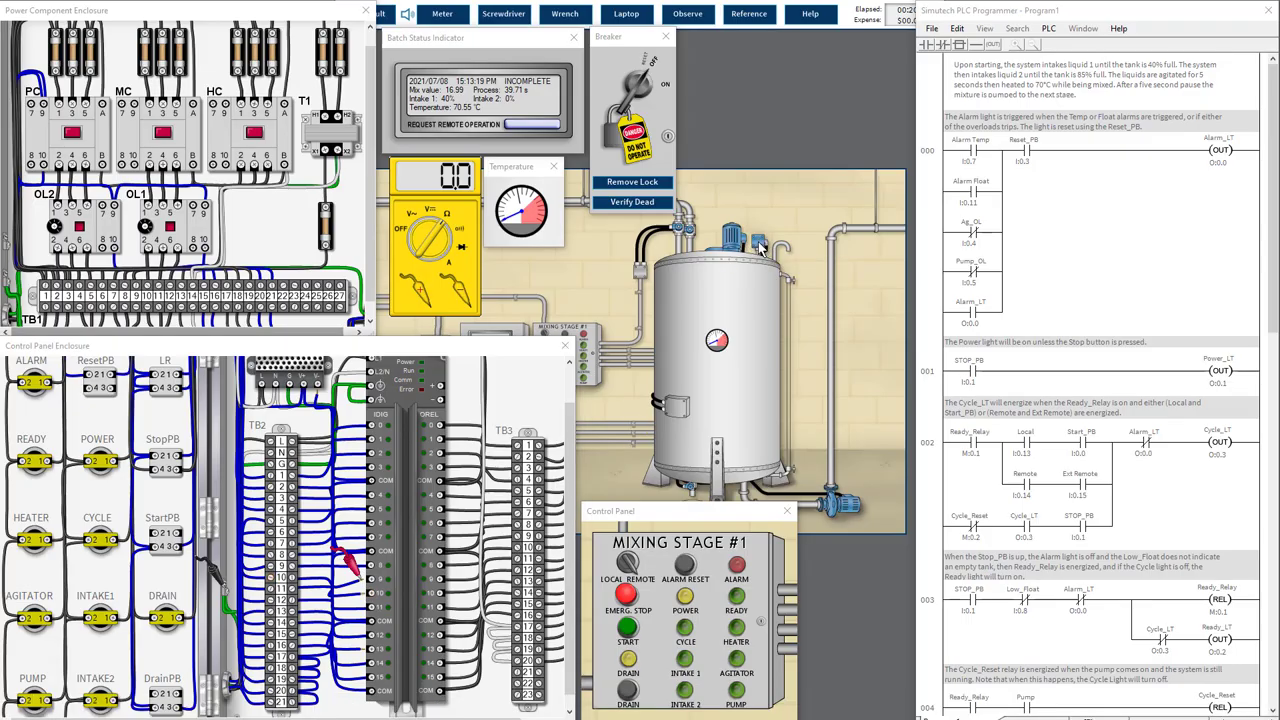
click(762, 252)
click(778, 352)
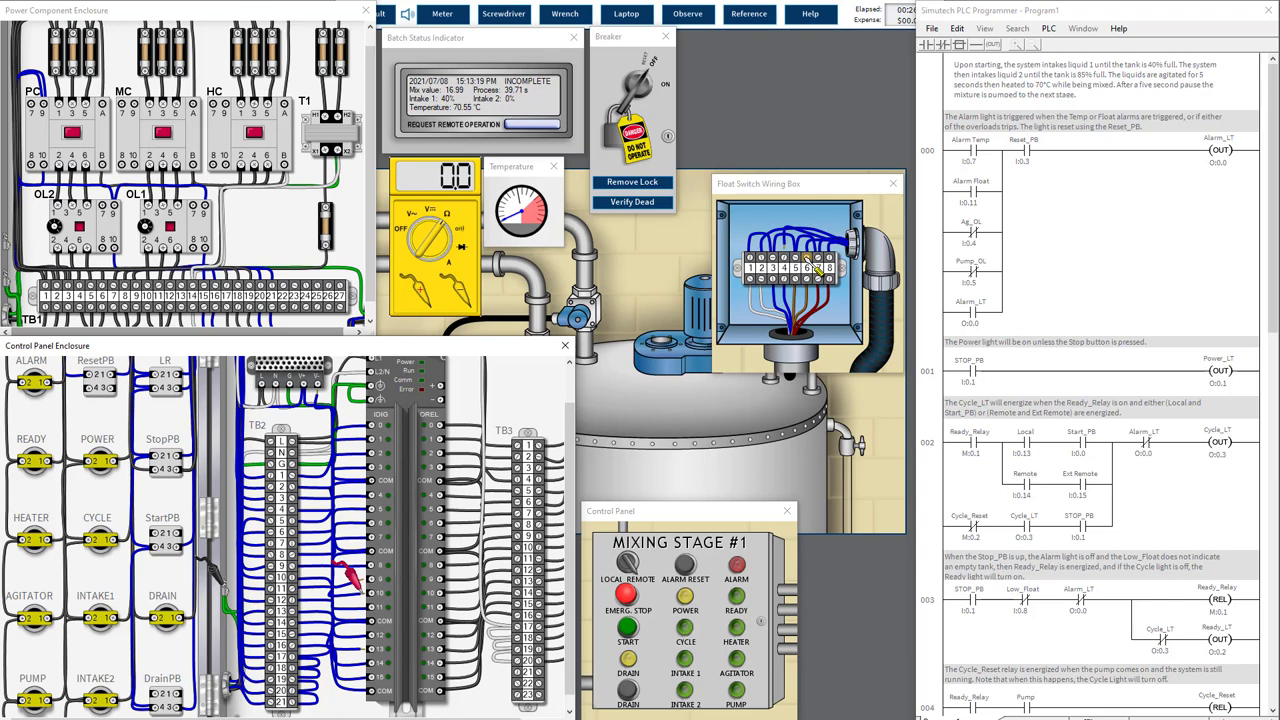
Step: Review the diagrams for the FS3 float switch circuit from TB4 through TB2 to the CPU inputs
key(alt+Tab)
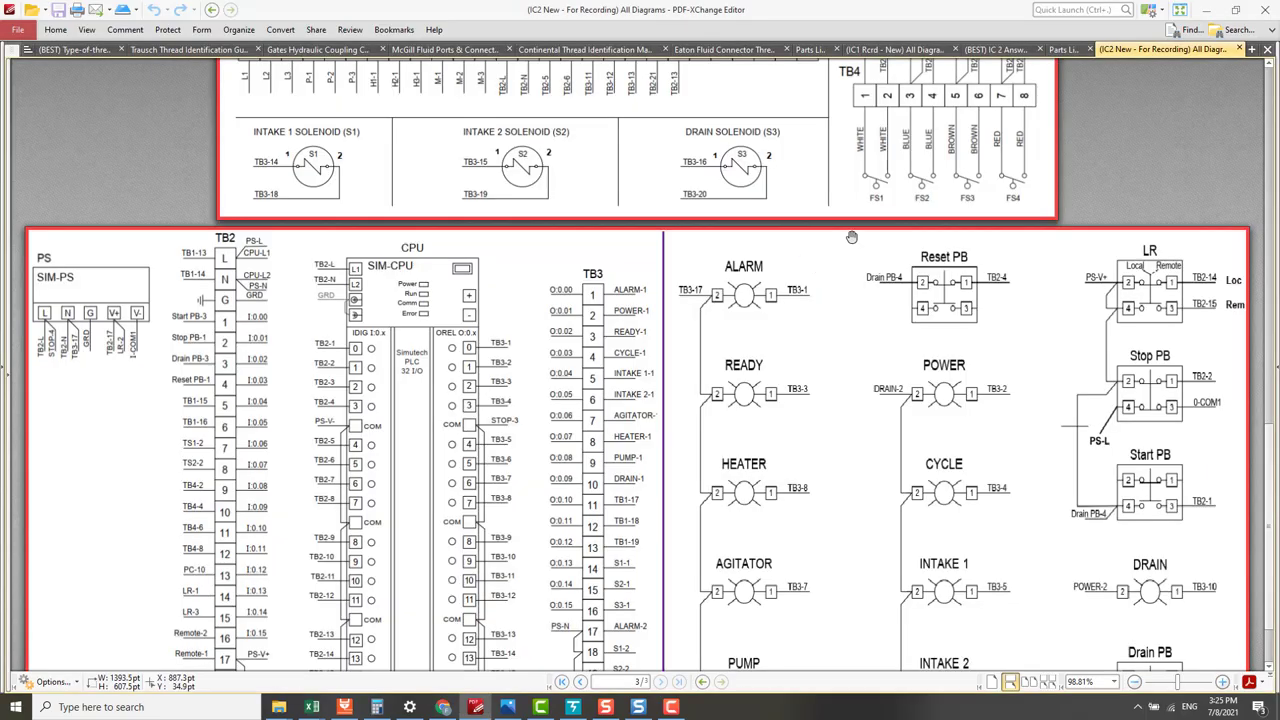
scroll(851, 237, up, 3)
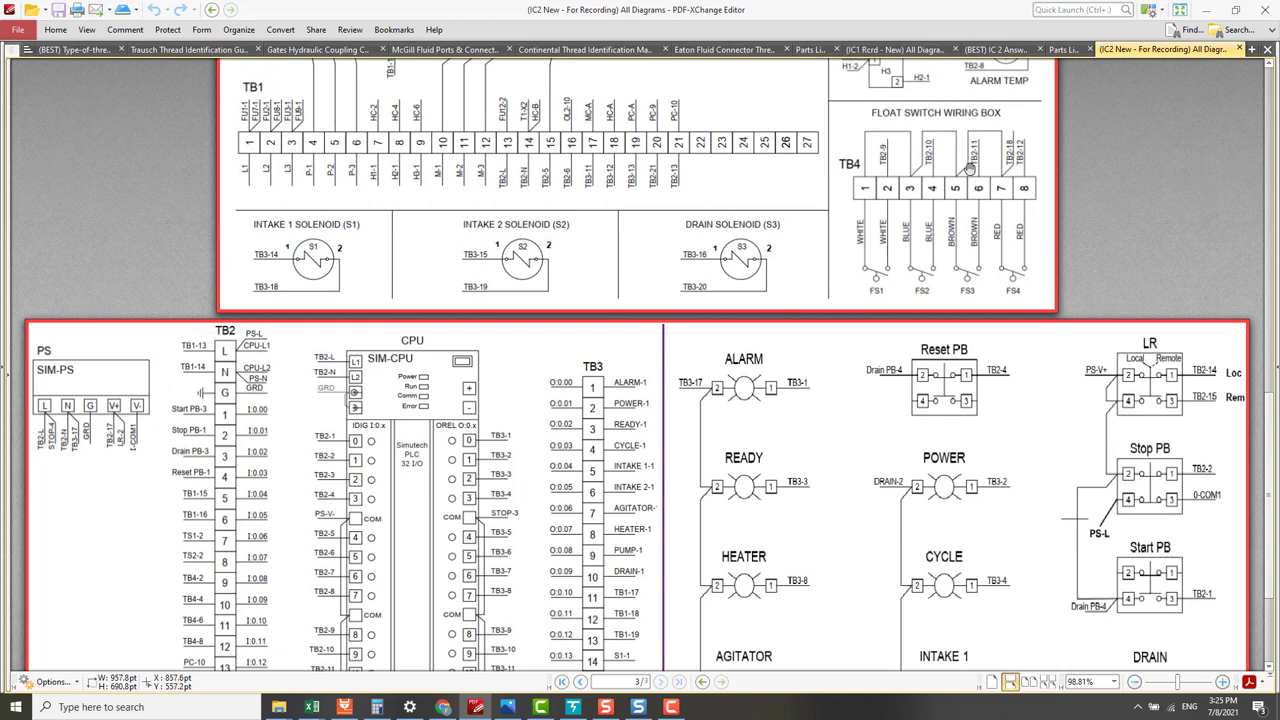
drag(703, 323, 728, 166)
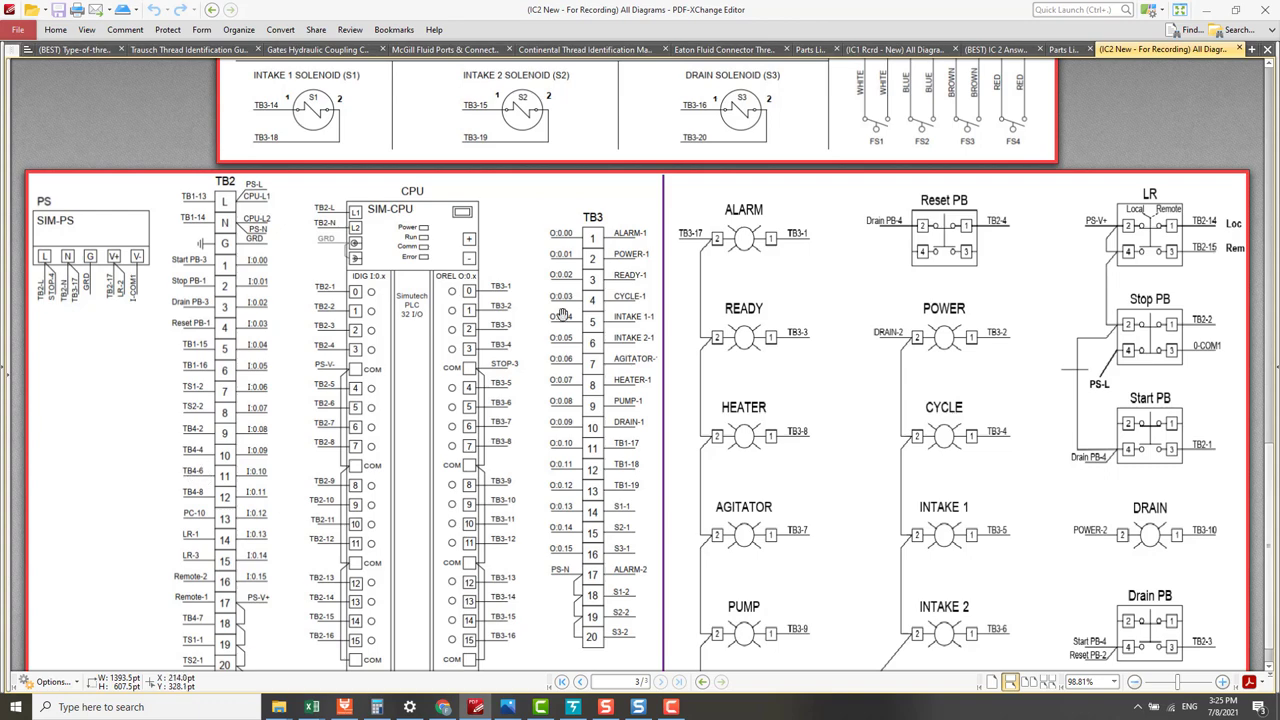
scroll(652, 346, up, 3)
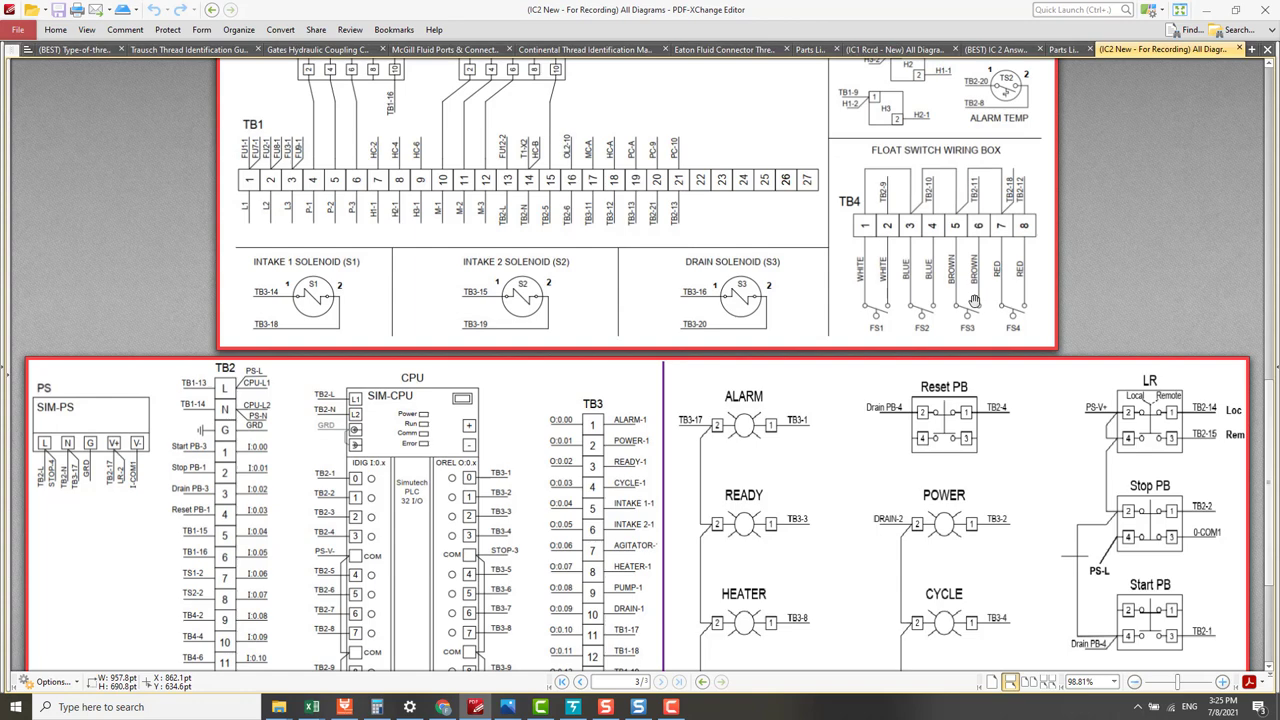
key(alt+Tab)
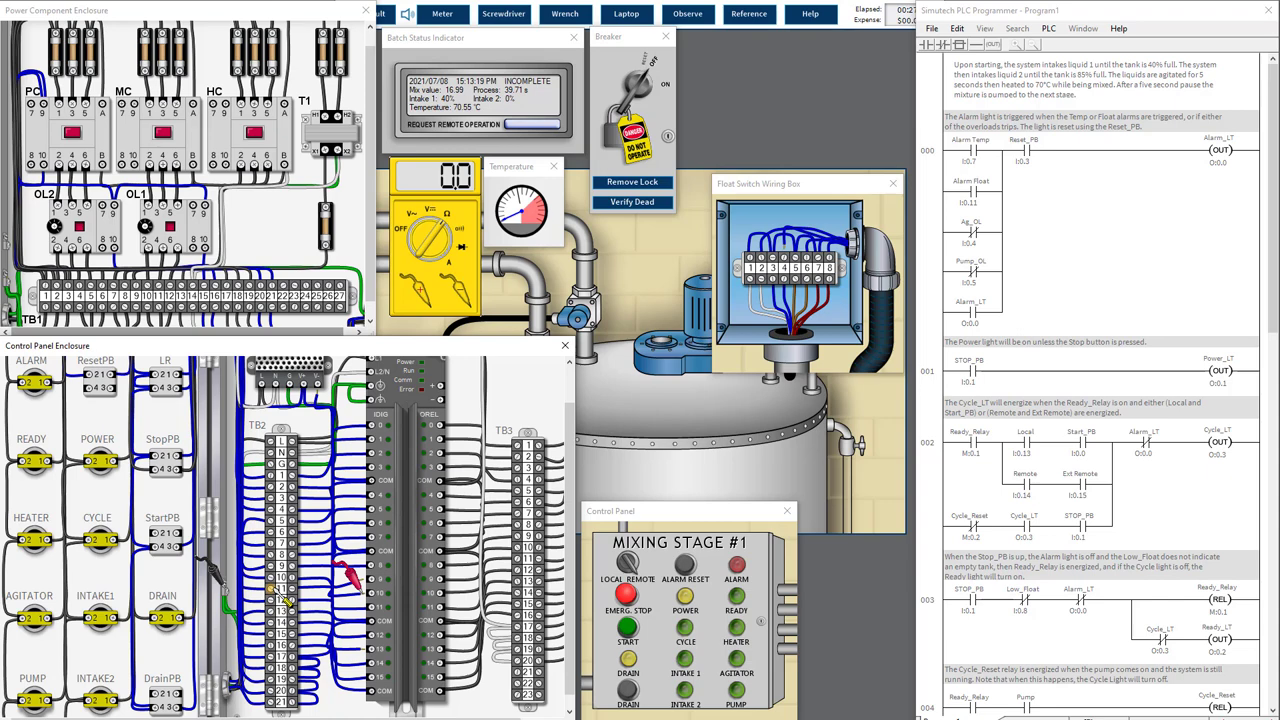
Step: Trace the Local/Remote switch circuit in the diagrams and test PLC input 13 with the meter, briefly lifting the wire at TB2-14
click(818, 262)
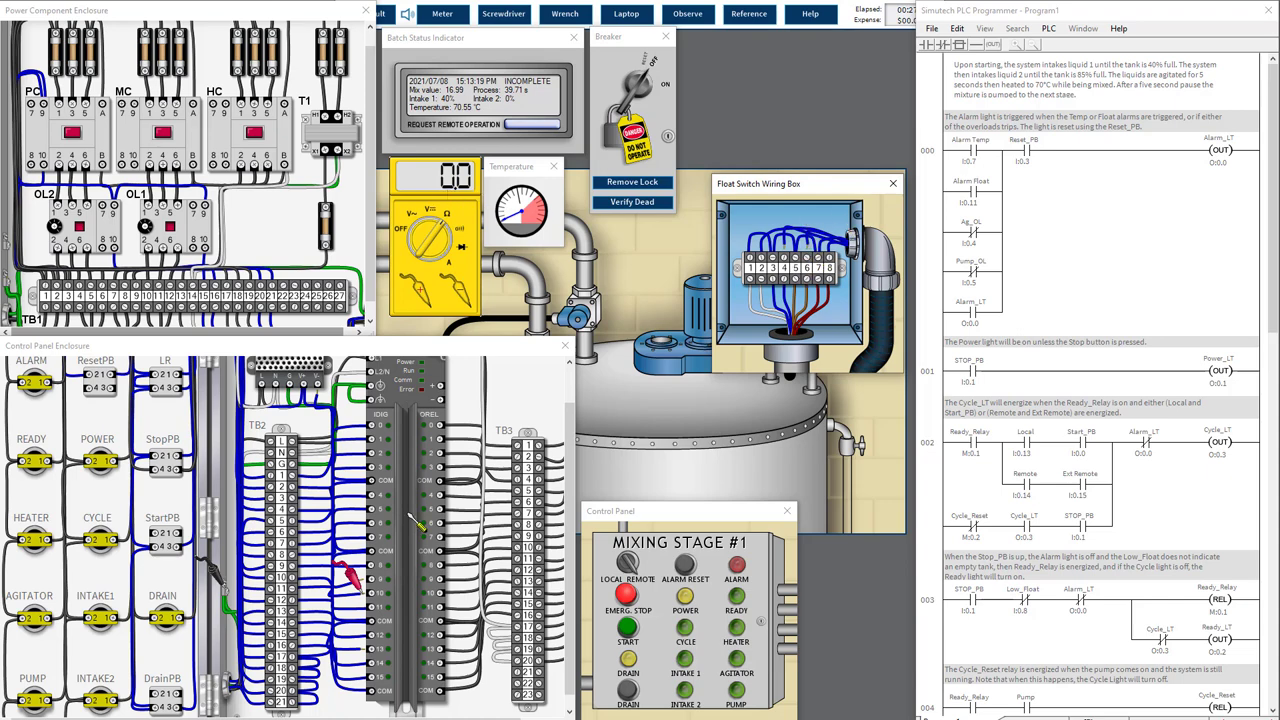
click(345, 590)
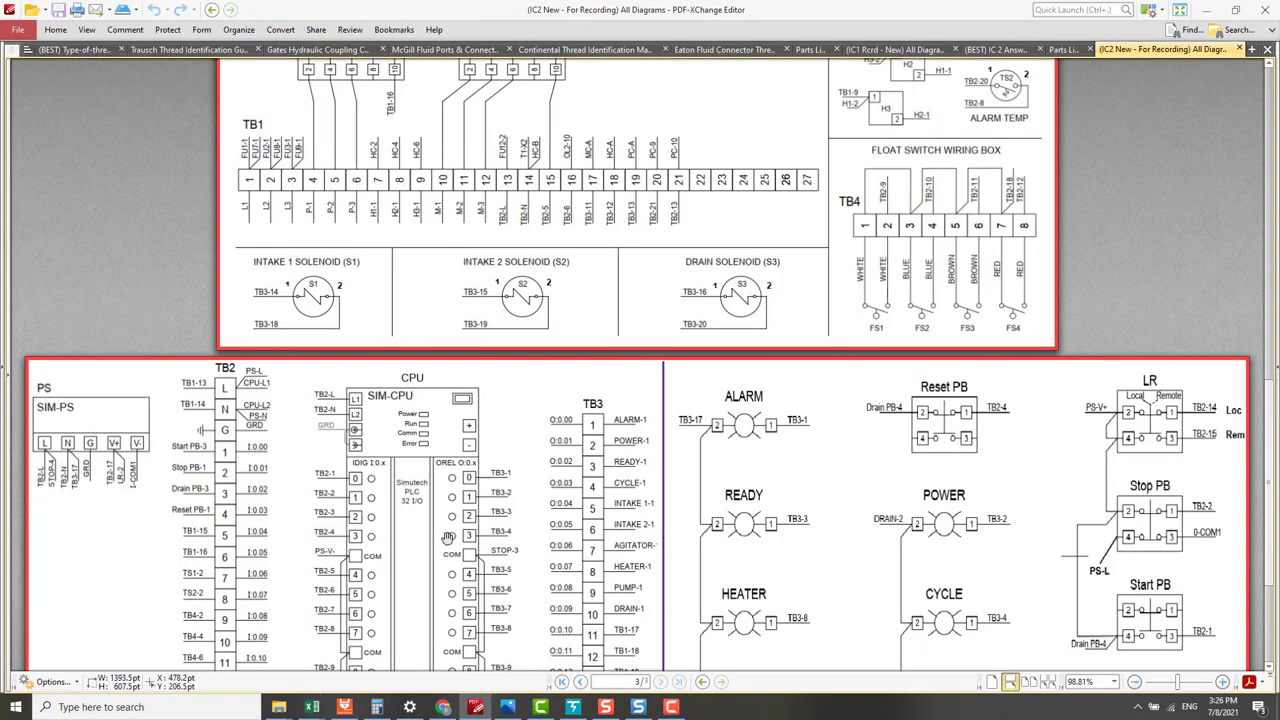
scroll(448, 538, down, 5)
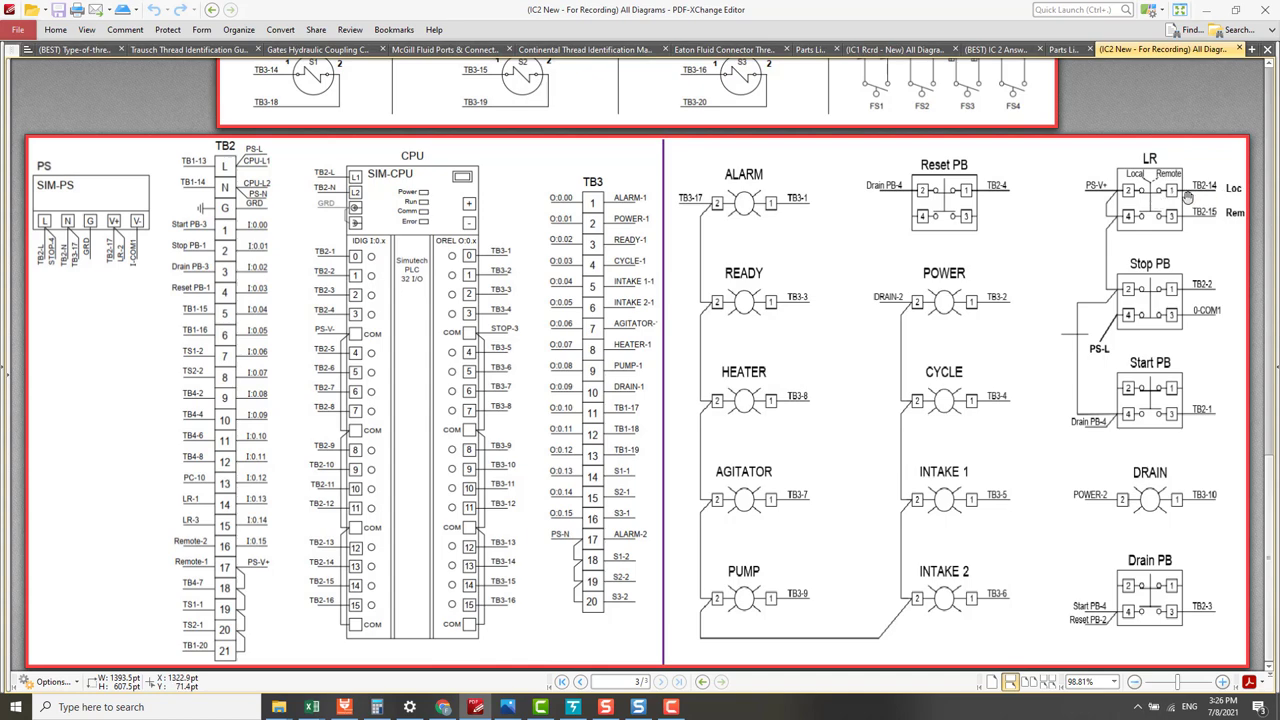
key(alt+Tab)
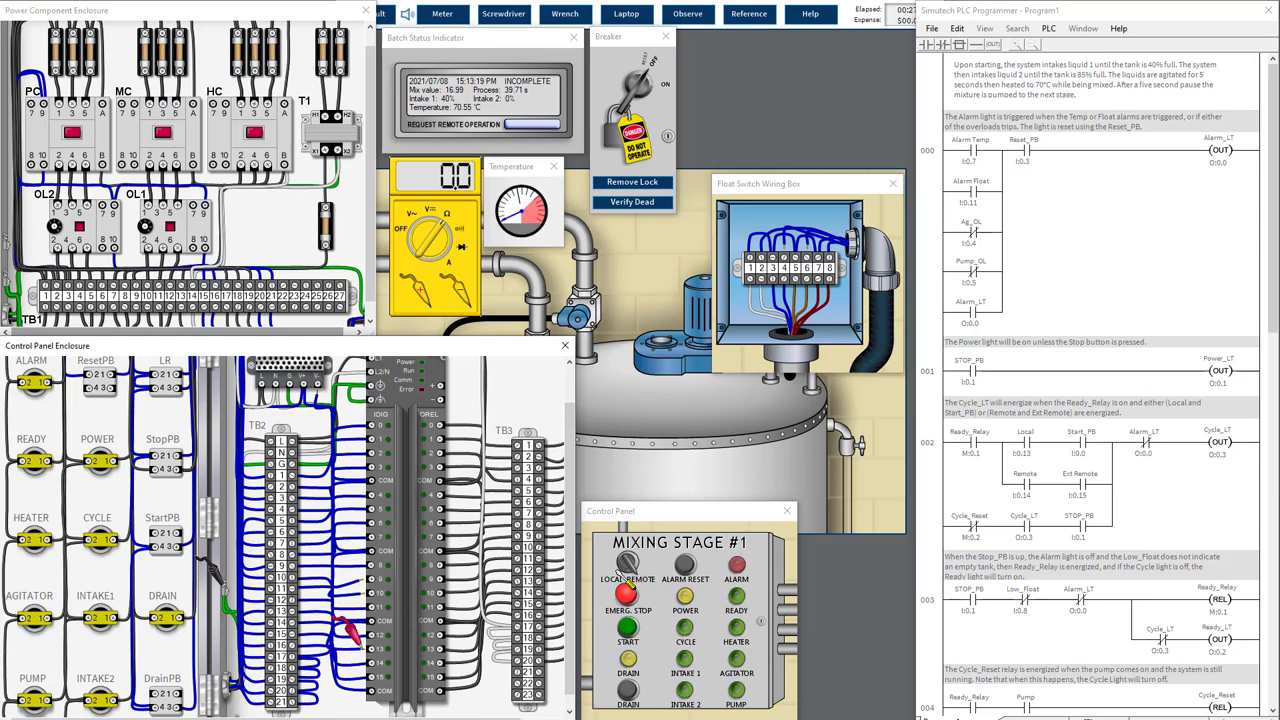
key(alt+Tab)
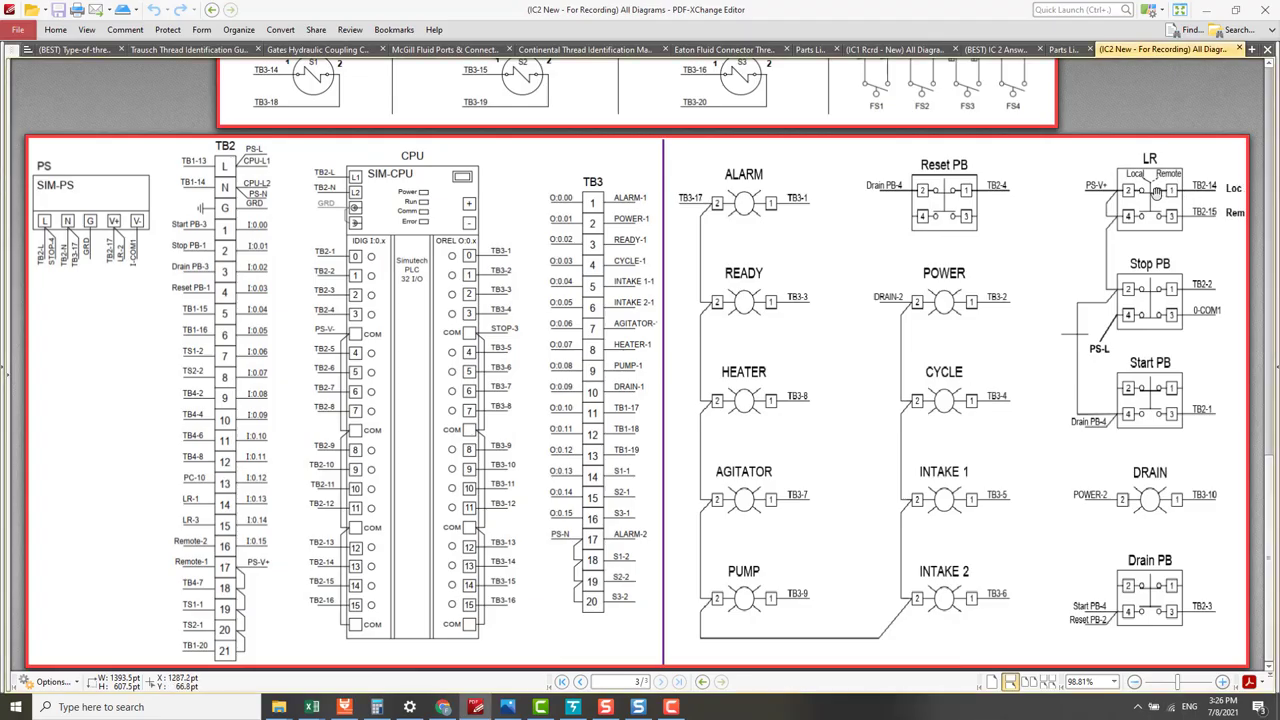
key(alt+Tab)
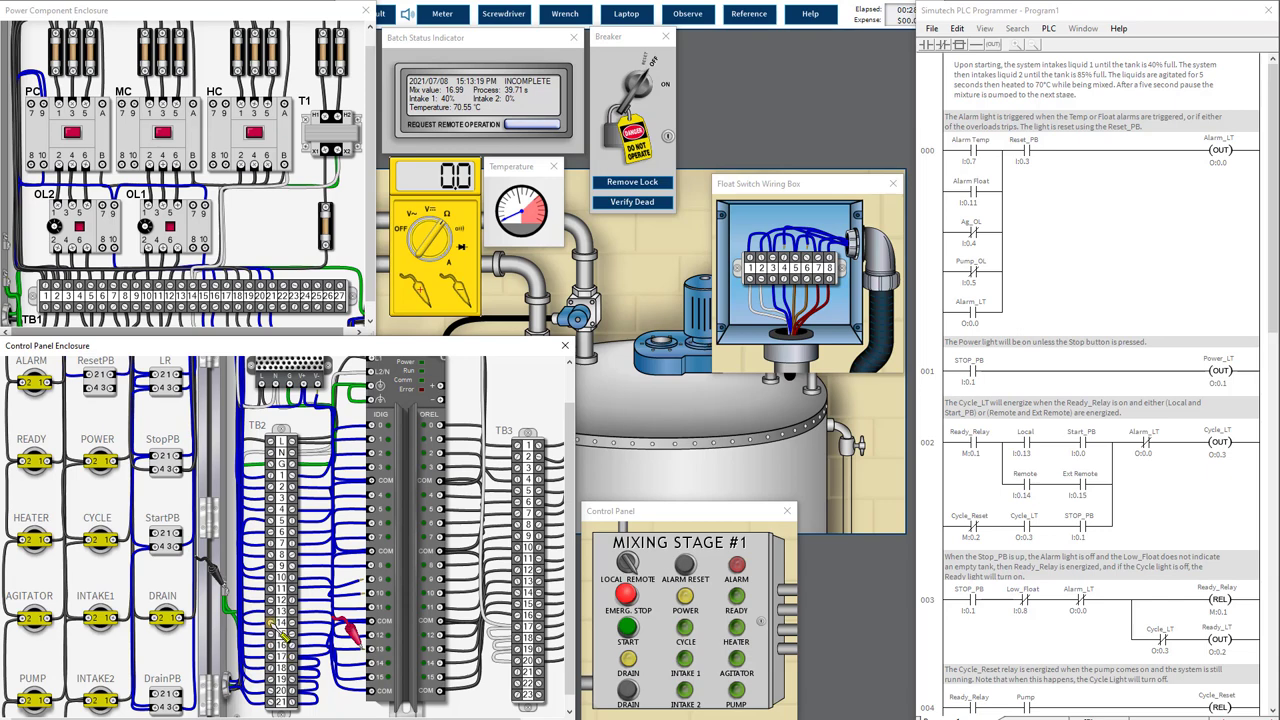
click(270, 622)
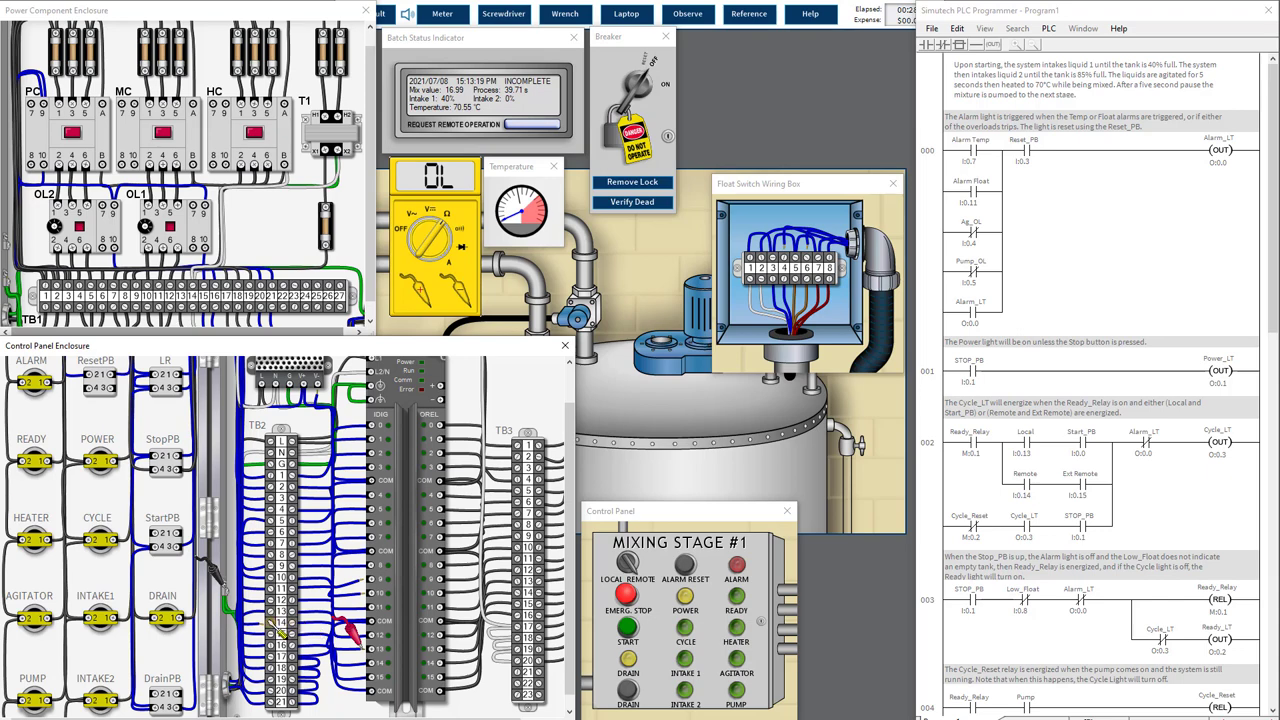
click(277, 628)
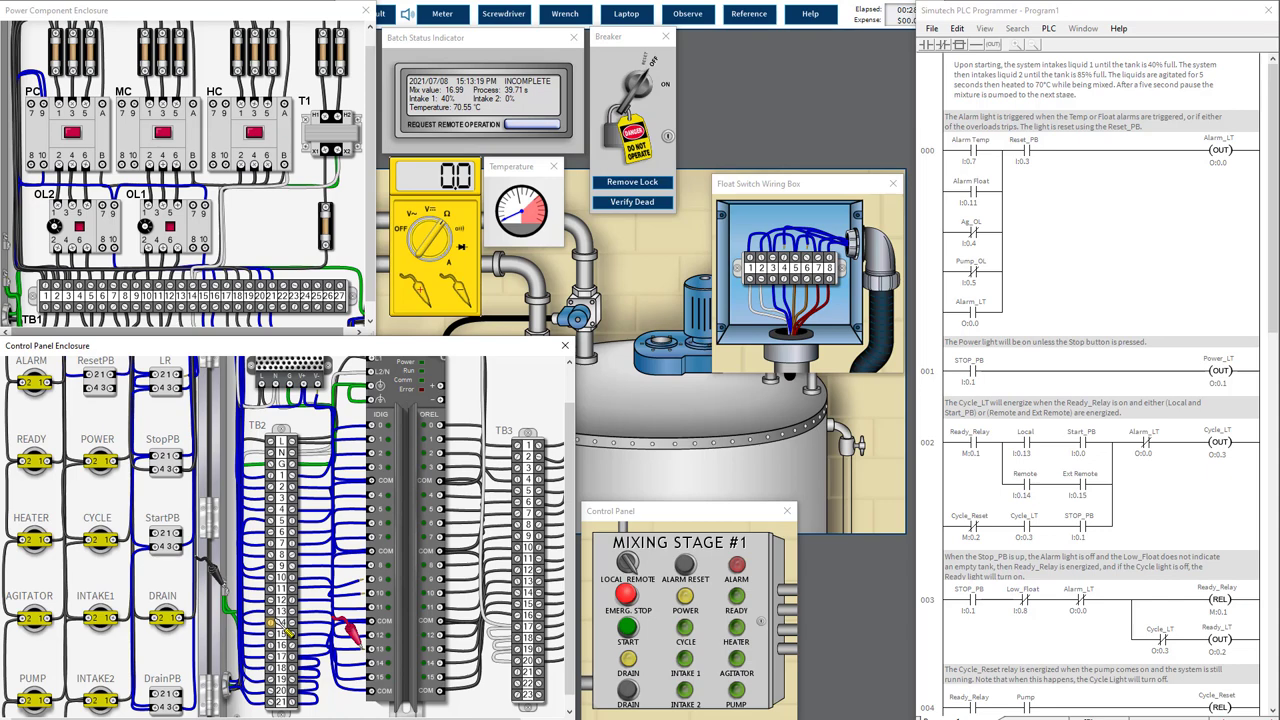
Step: Replace the control wire running from TB2-10 to TB4-4
click(565, 13)
mouse_move(793, 213)
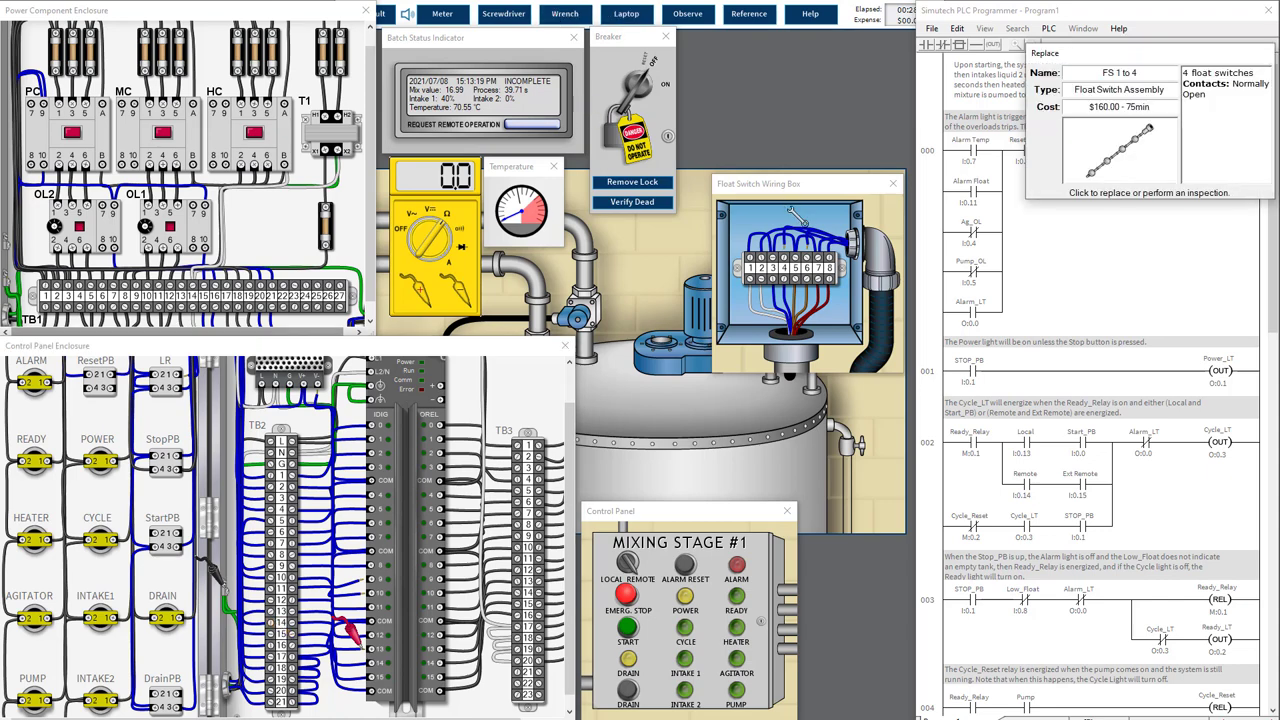
click(250, 480)
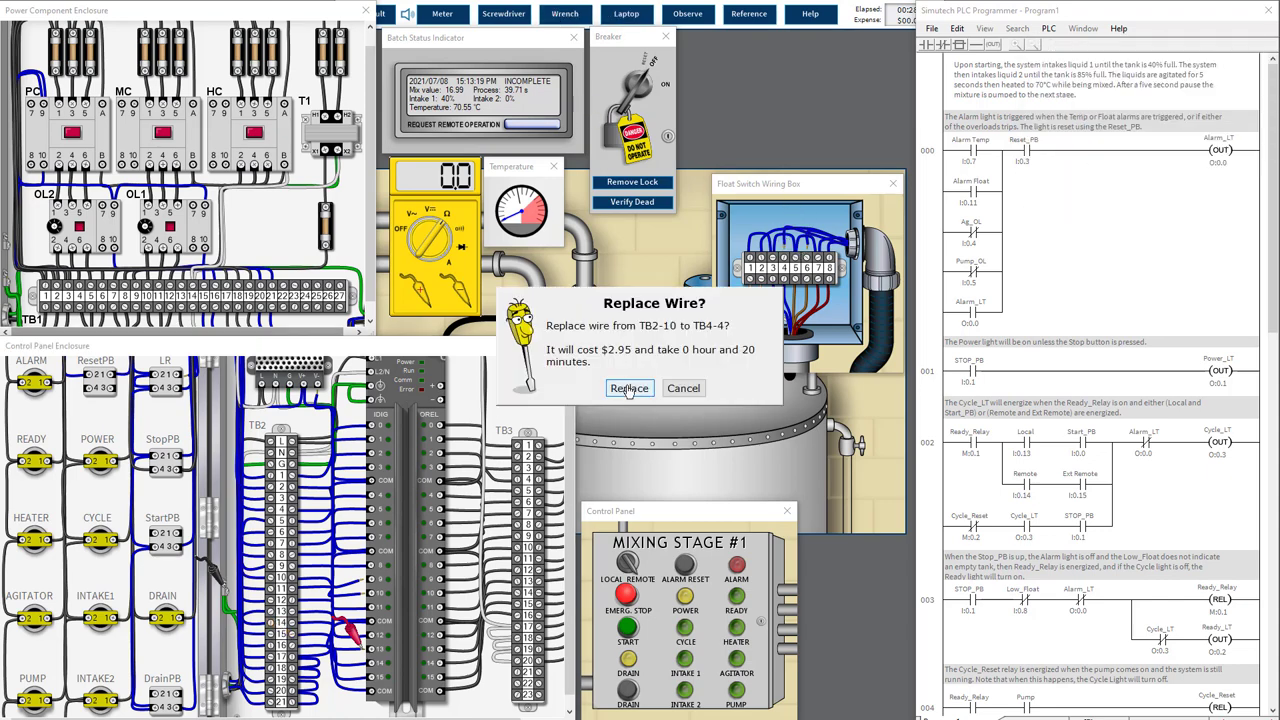
click(628, 388)
Step: Replace the control wire running from TB2-11 to TB4-6 at the float switch wiring box
click(497, 14)
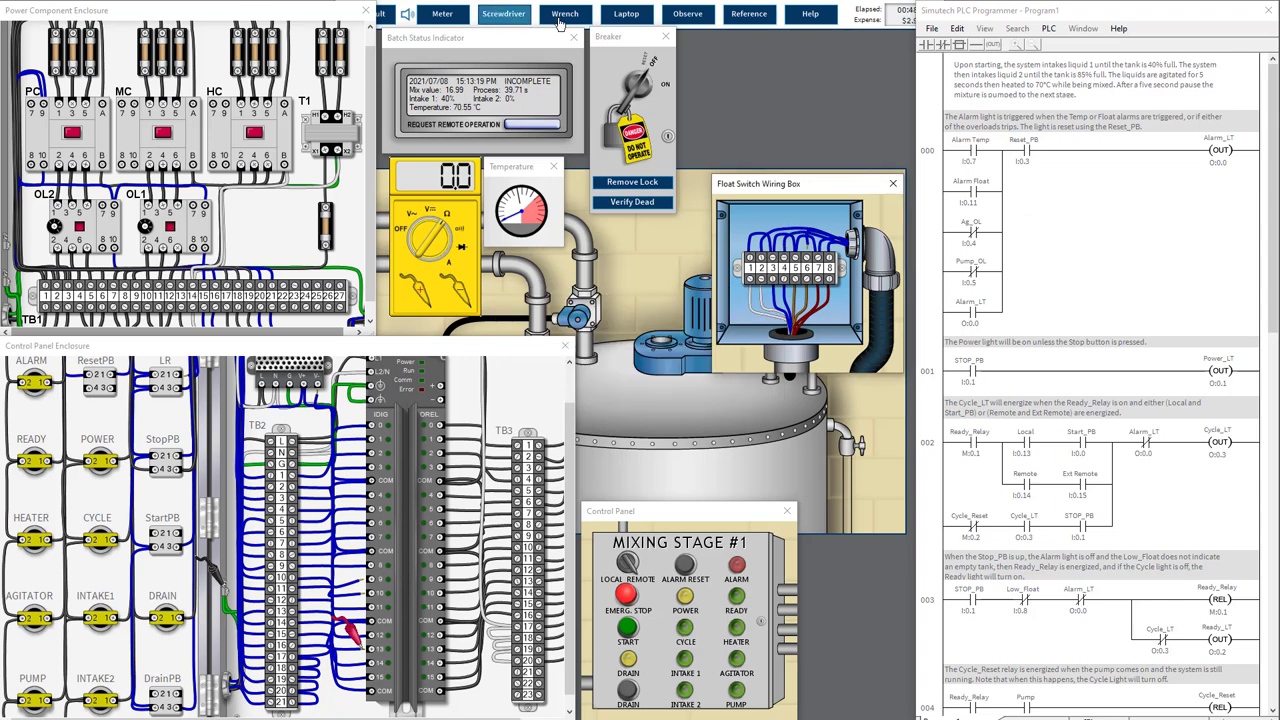
click(560, 18)
click(813, 255)
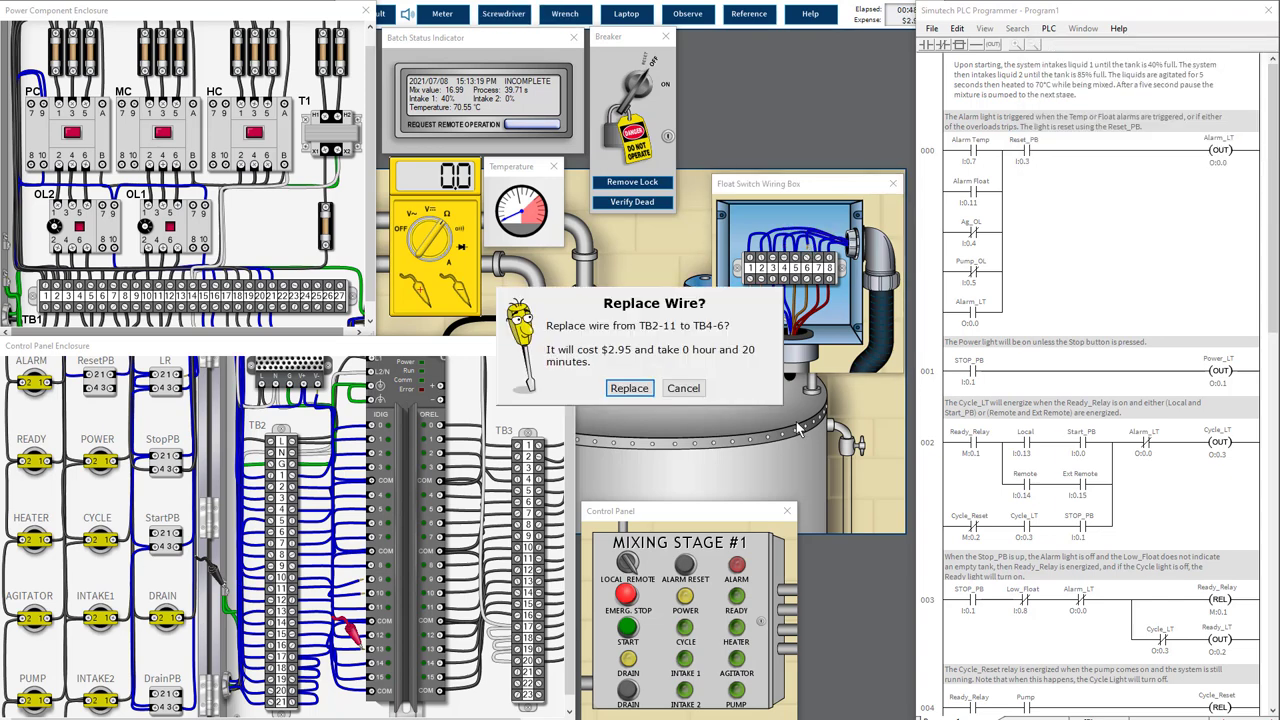
click(629, 388)
Step: Replace the blue control wire from LR-1 on the Local/Remote switch to TB2-14
click(563, 14)
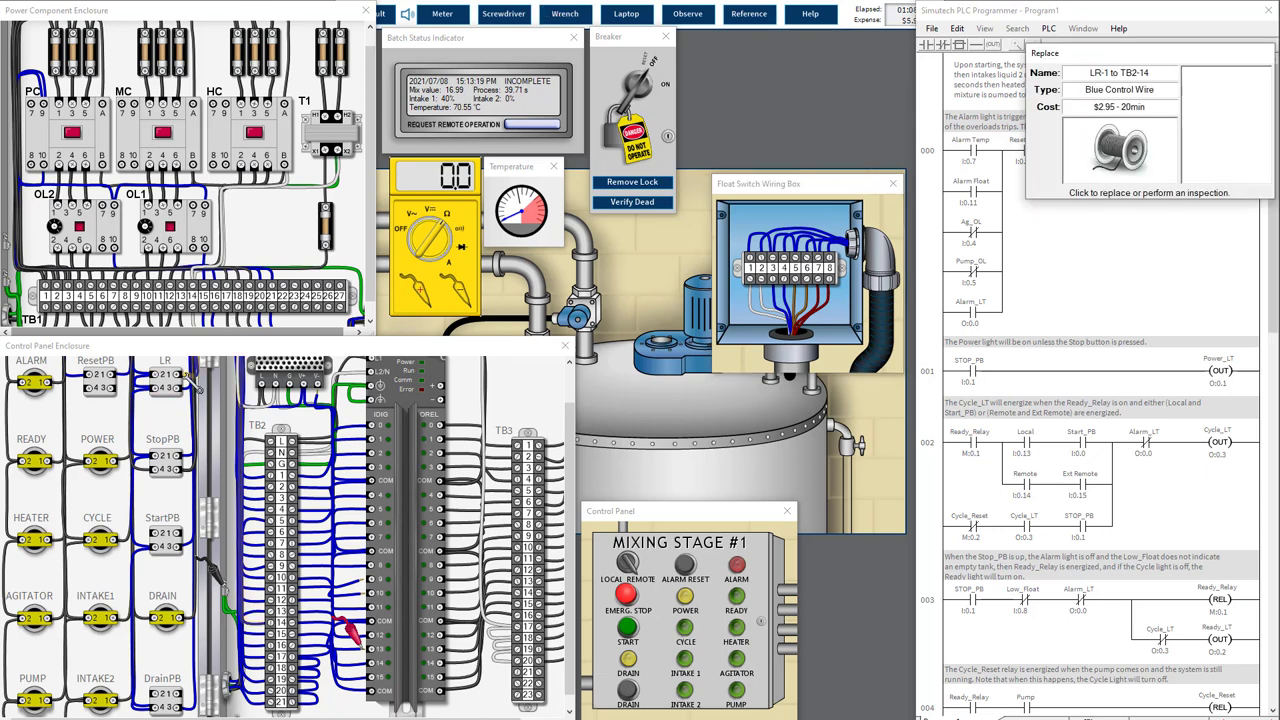
click(190, 378)
click(621, 389)
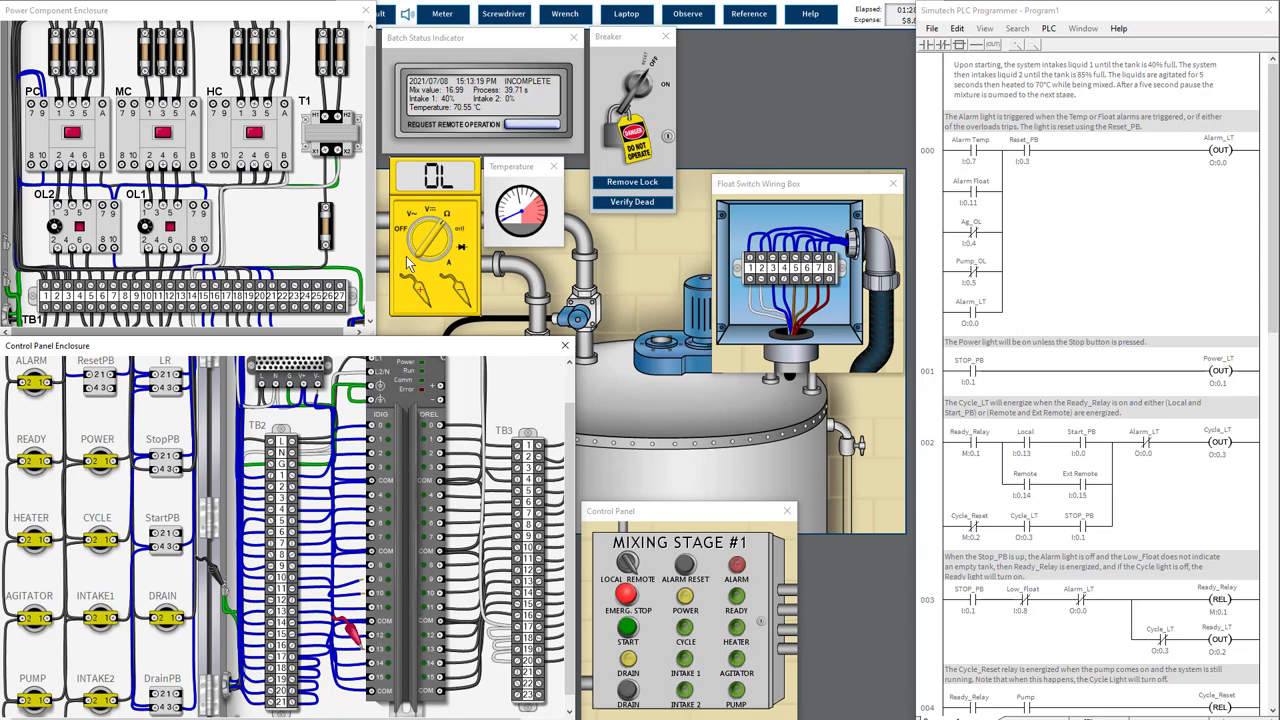
Step: Reconnect the wire at PLC input 9, remove the test probes and switch the meter off
click(352, 645)
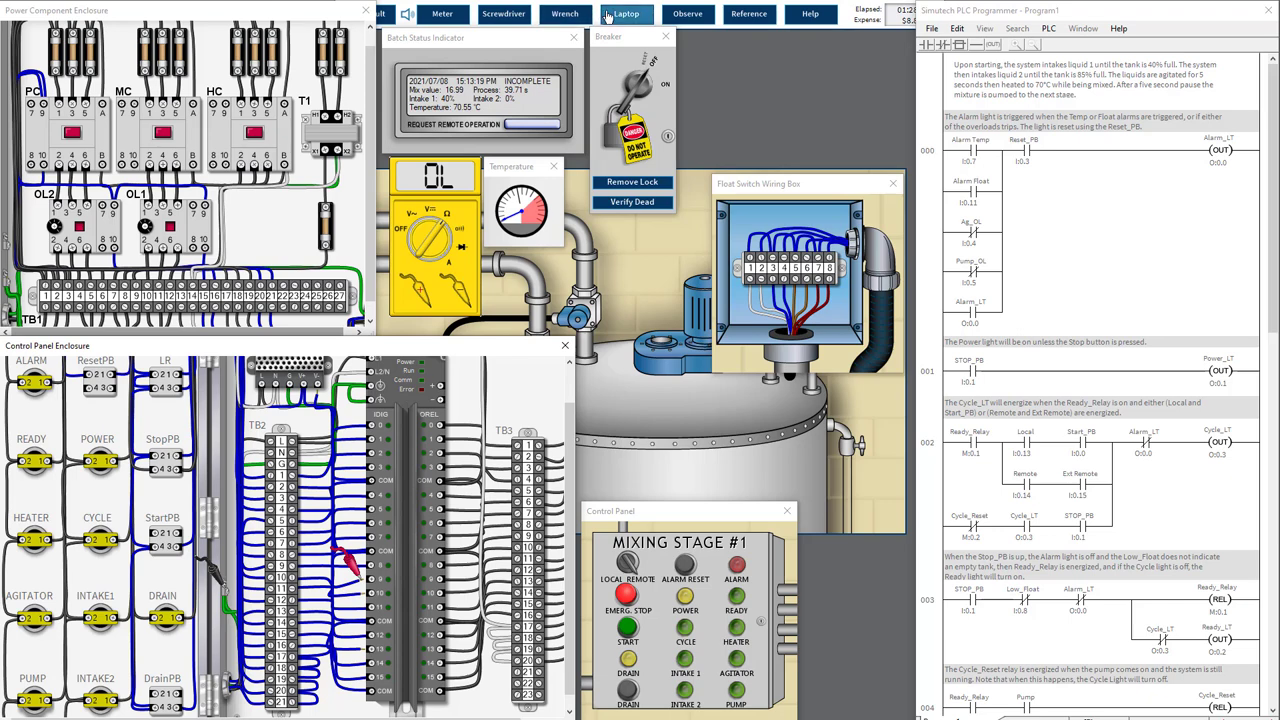
click(506, 17)
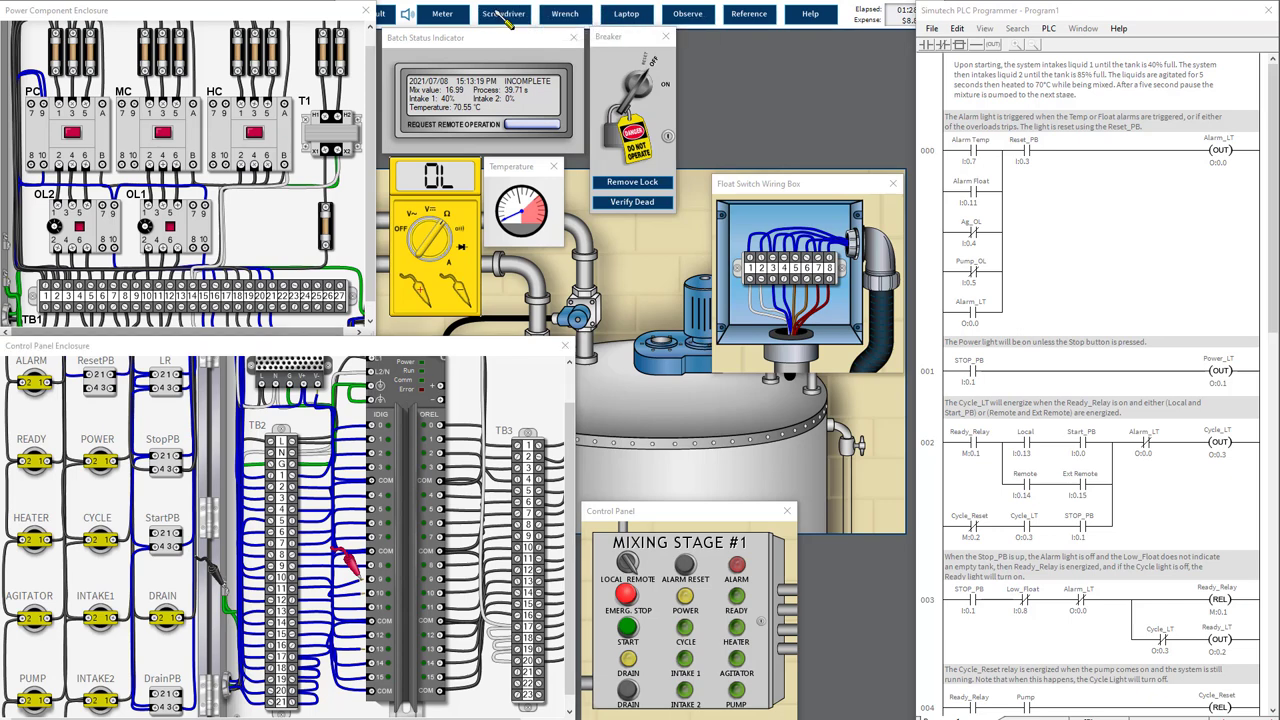
click(380, 585)
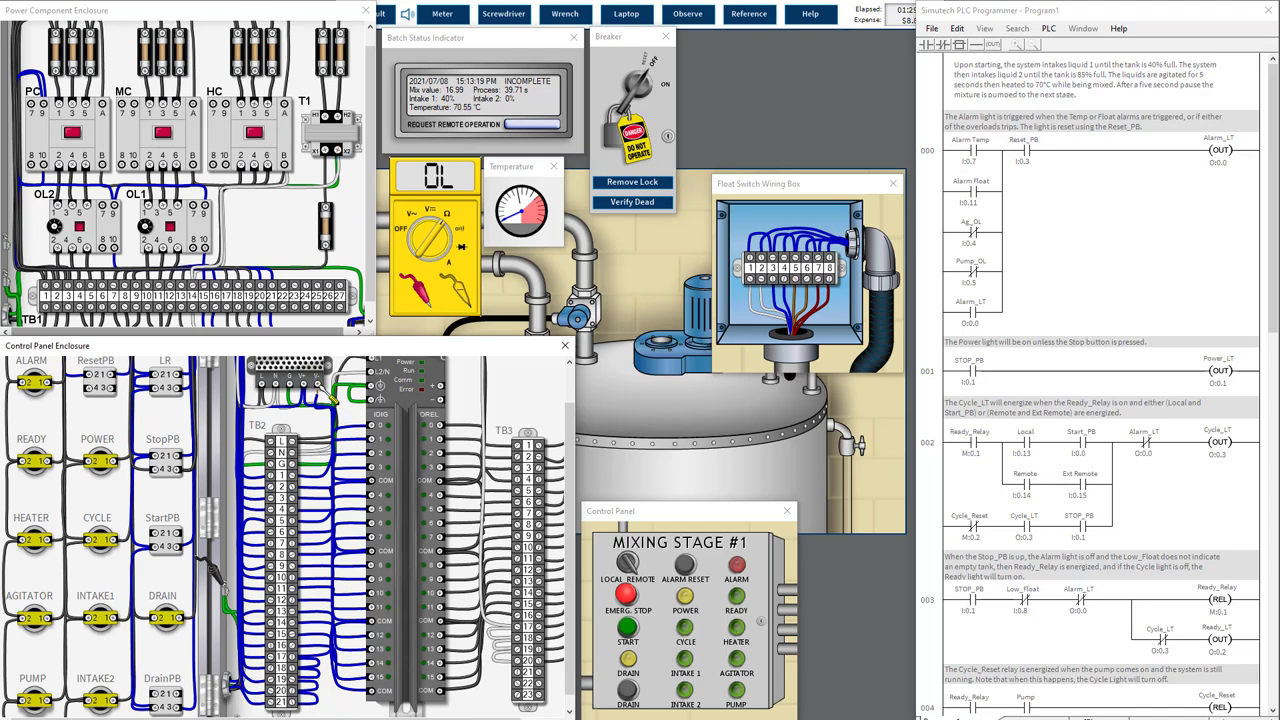
click(402, 232)
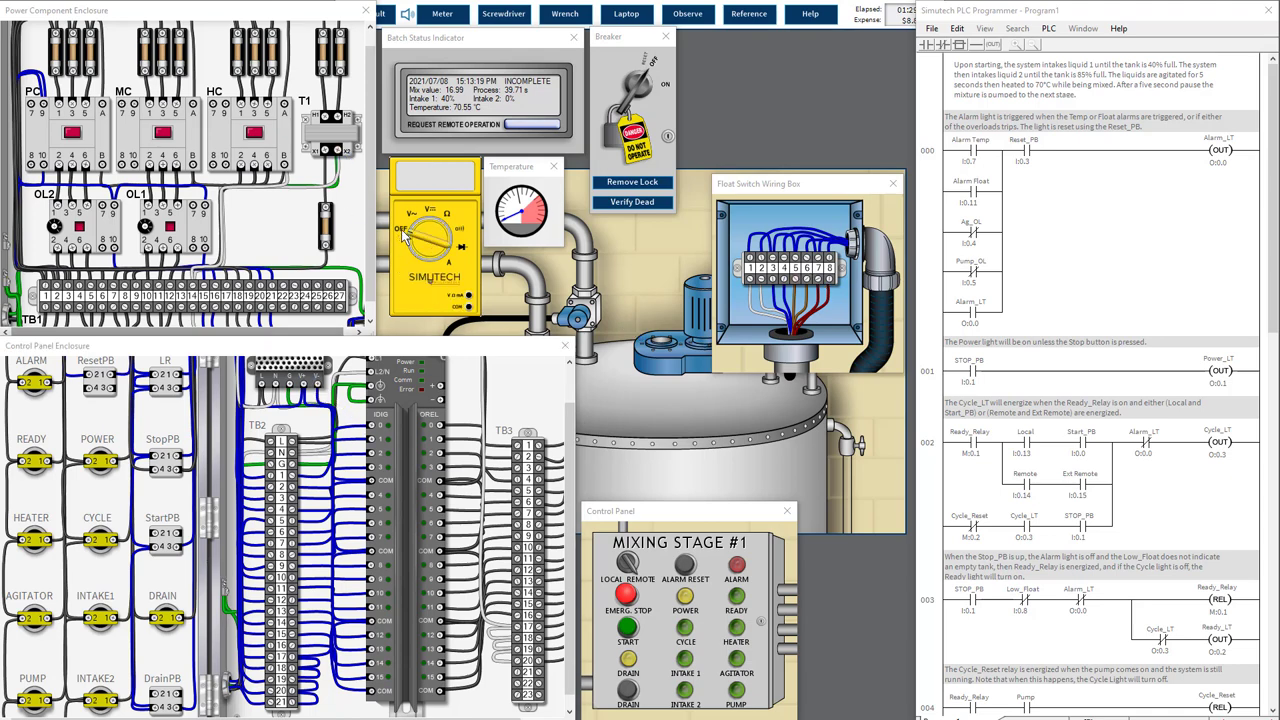
Step: Remove the lockout from the breaker and switch the breaker on
click(637, 184)
click(637, 184)
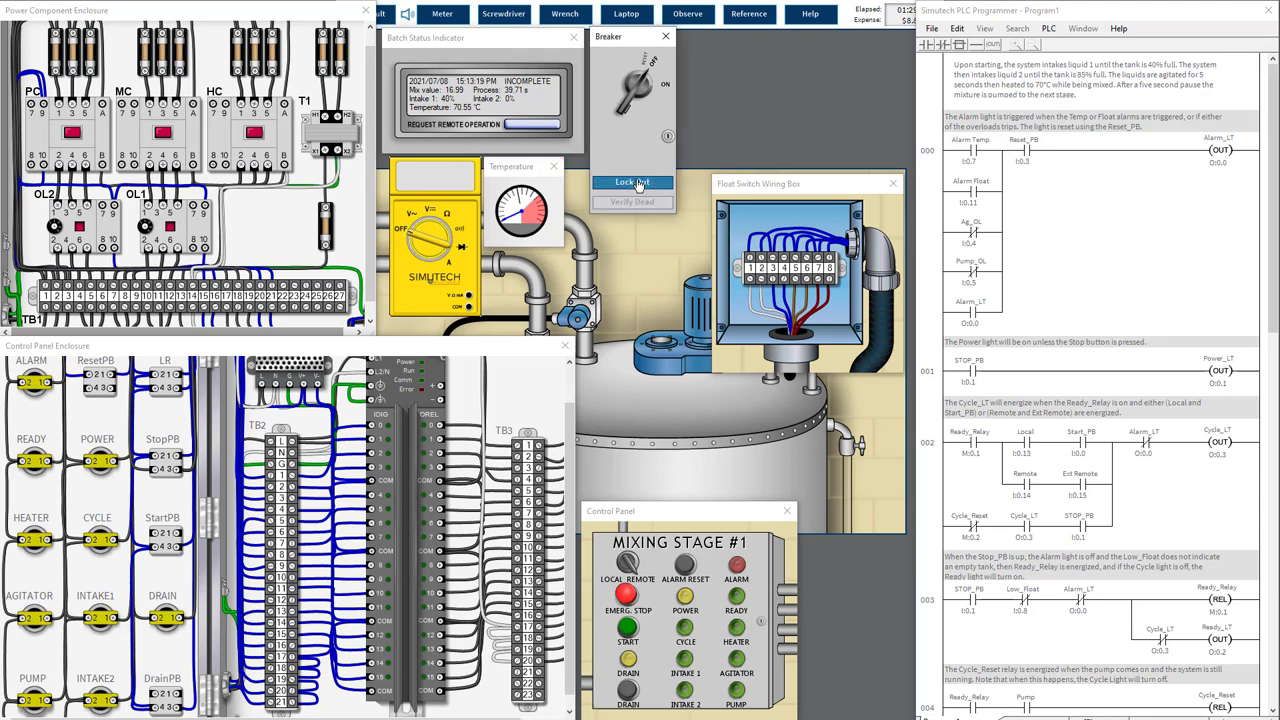
click(642, 102)
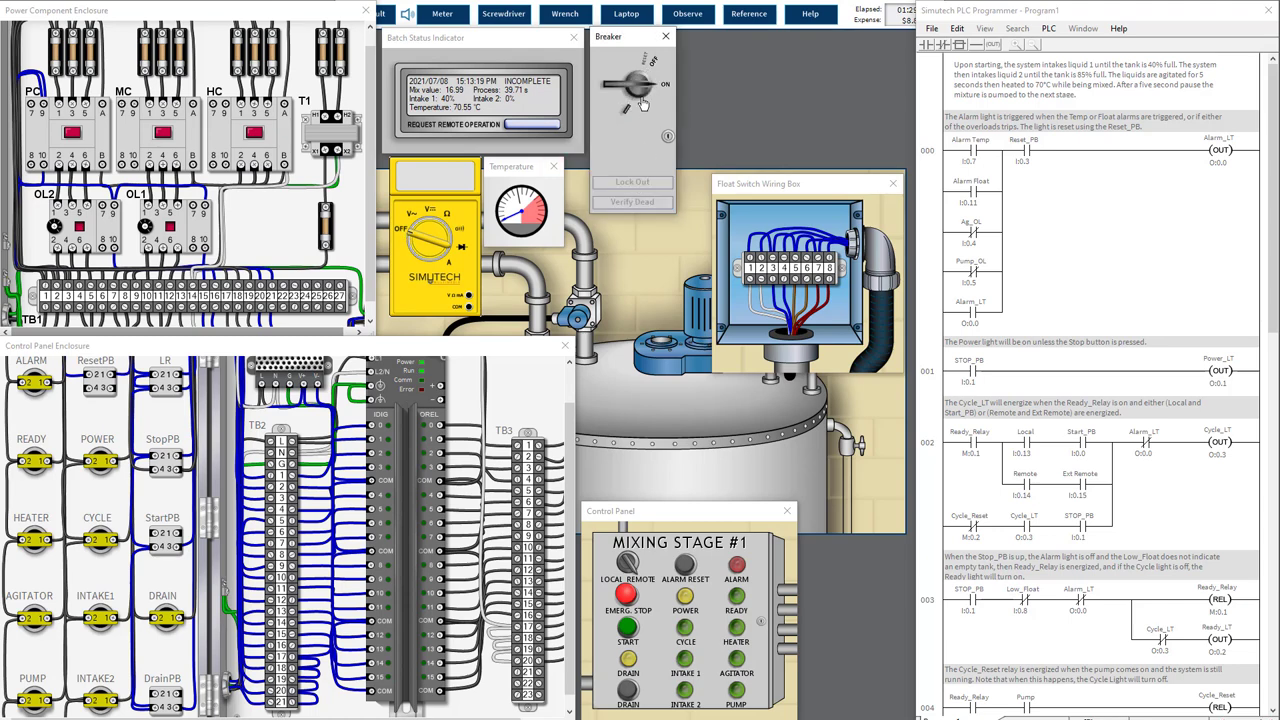
Step: Close the Float Switch Wiring Box and request remote operation to run a new batch
click(700, 186)
click(891, 188)
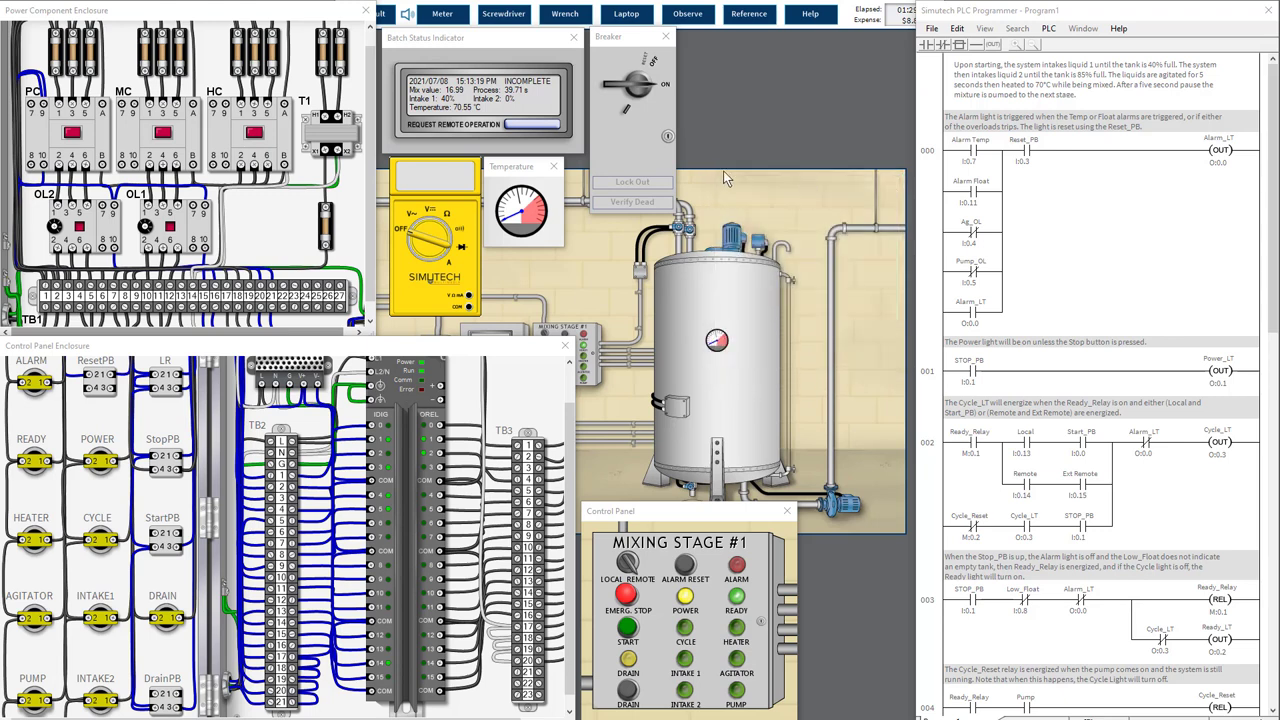
click(534, 128)
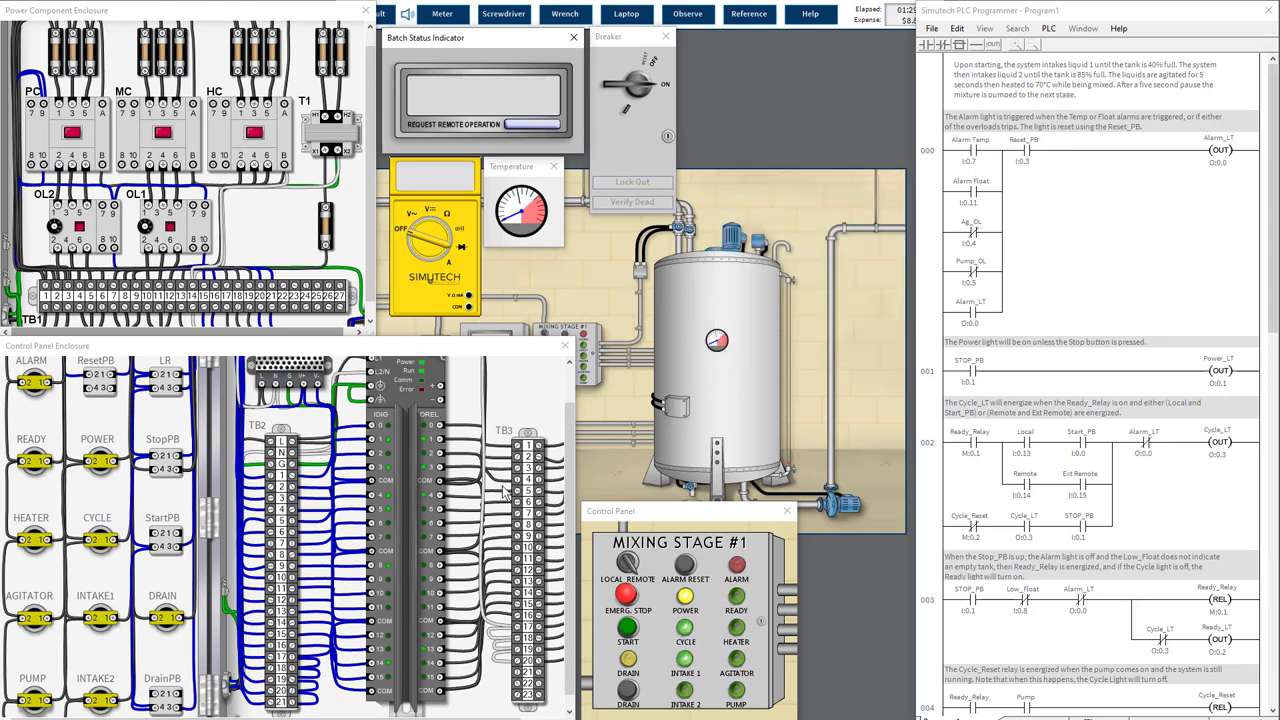